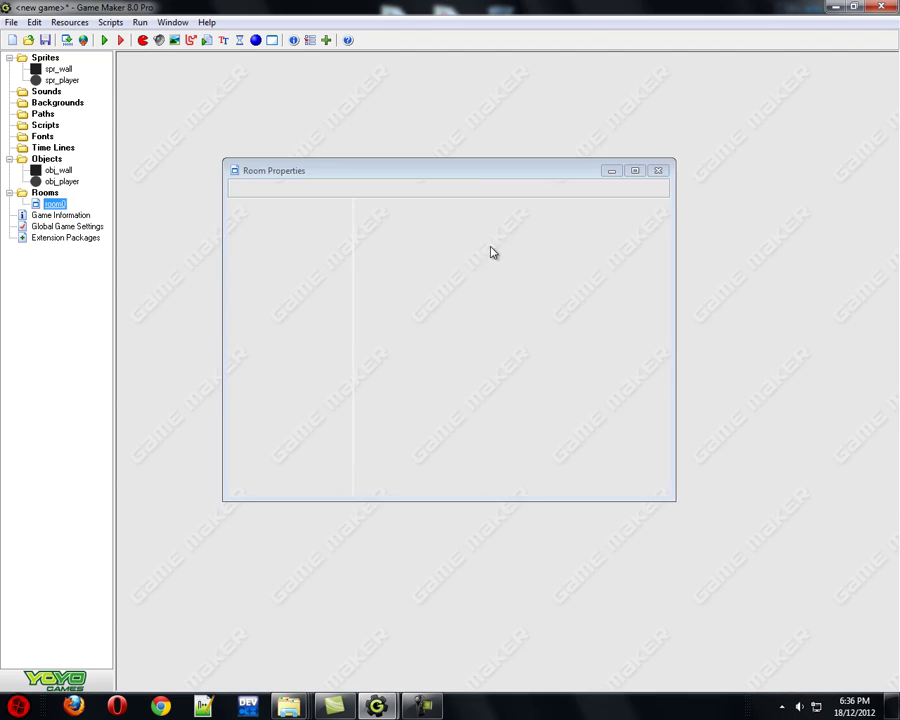
View the room0 layout at full window size and close the room.
left_click(636, 170)
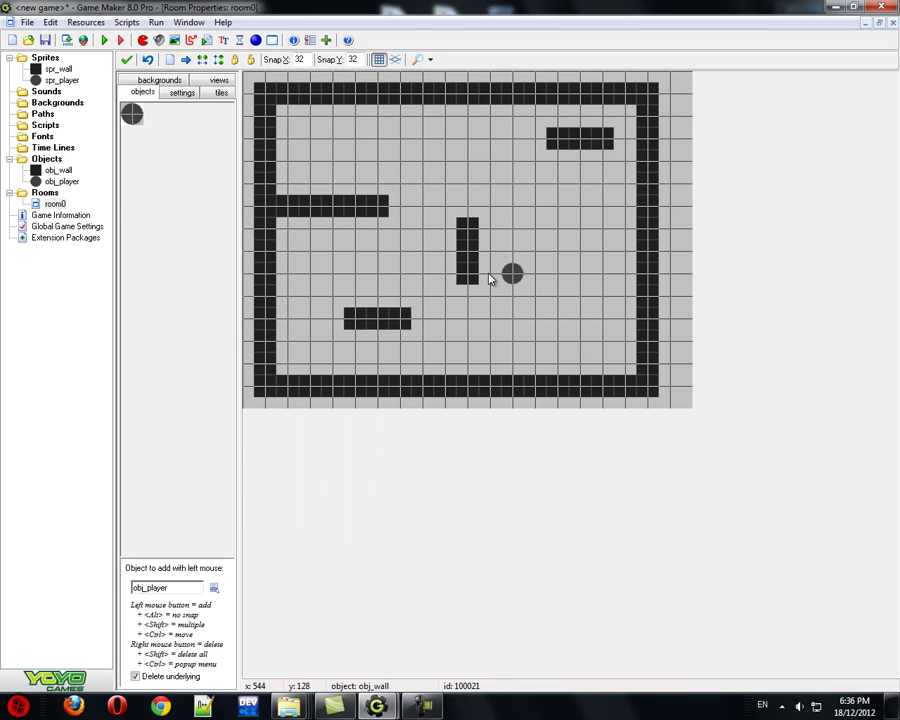
left_click(127, 60)
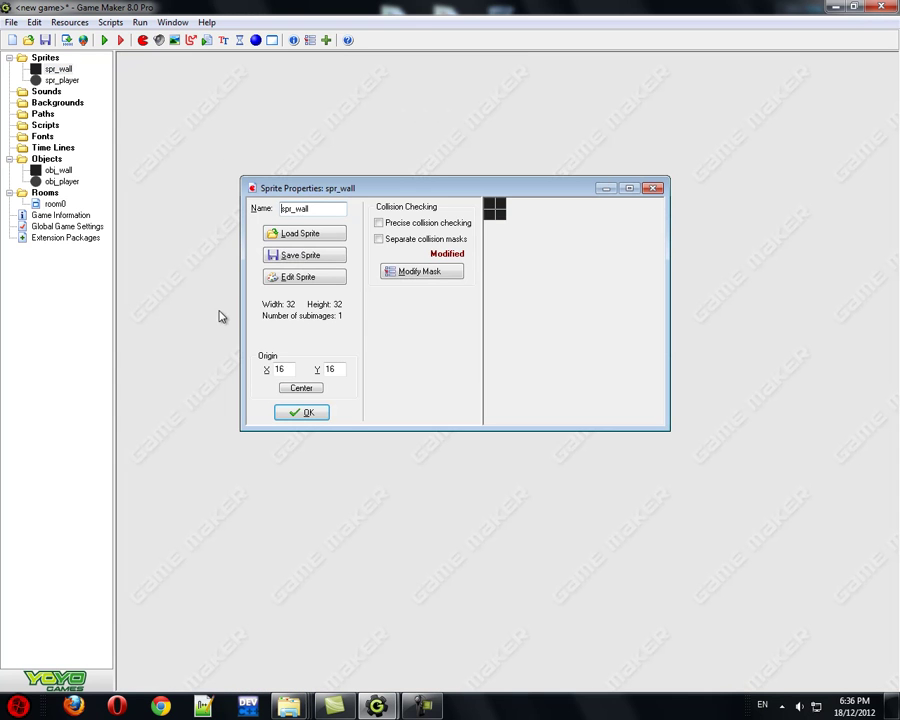
Examine the spr_wall sprite's image enlarged in the image editor and return to the sprite's properties.
left_click(304, 277)
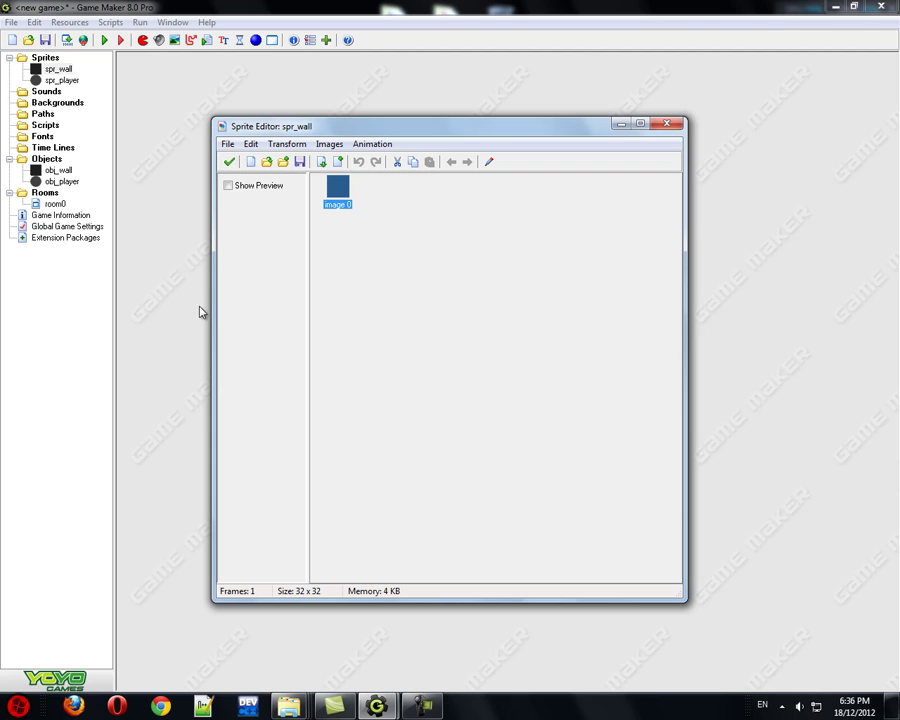
double_click(339, 190)
scroll(197, 194, "up", 9)
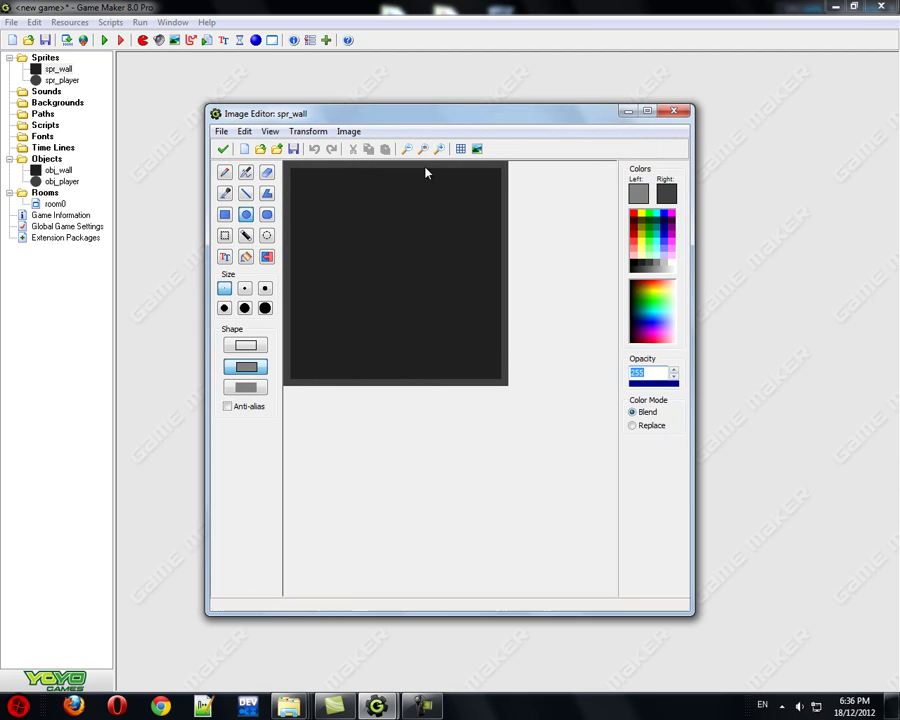
left_click(223, 149)
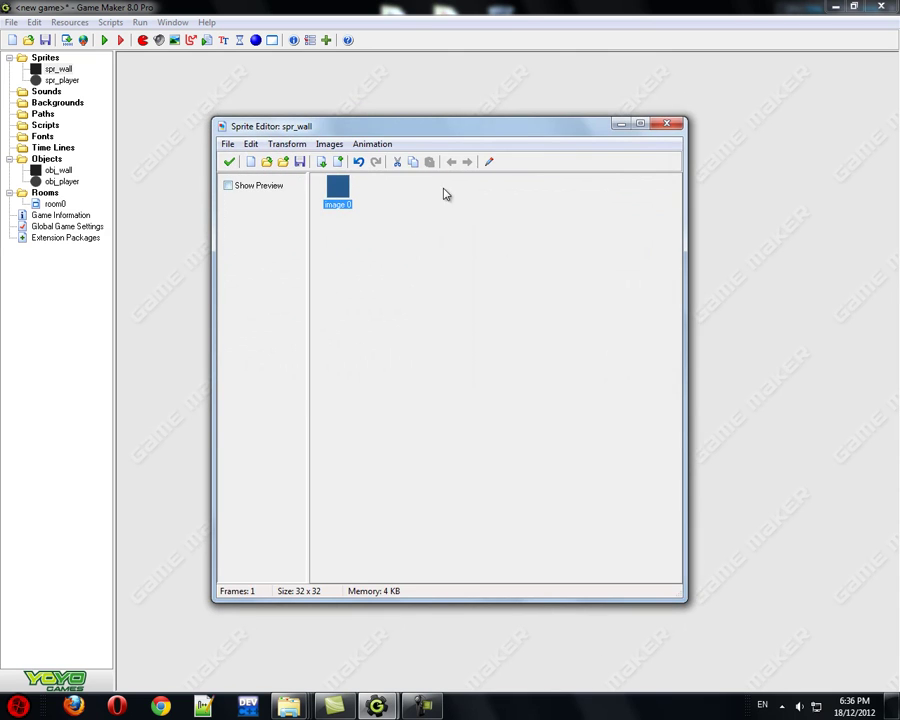
left_click(229, 161)
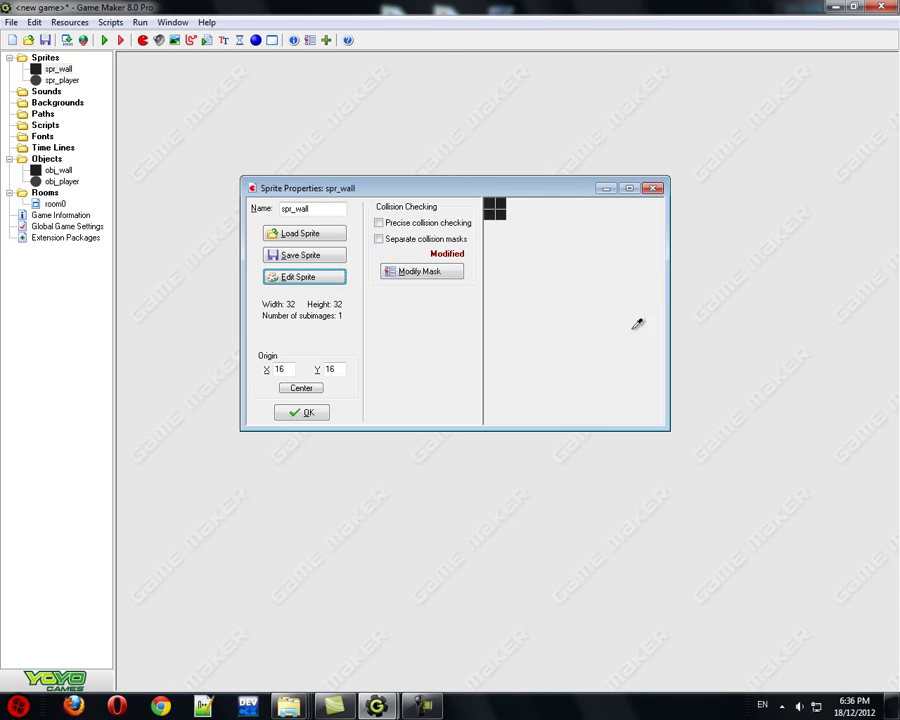
Review the collision mask and origin of the spr_wall sprite and close its properties.
left_click(362, 200)
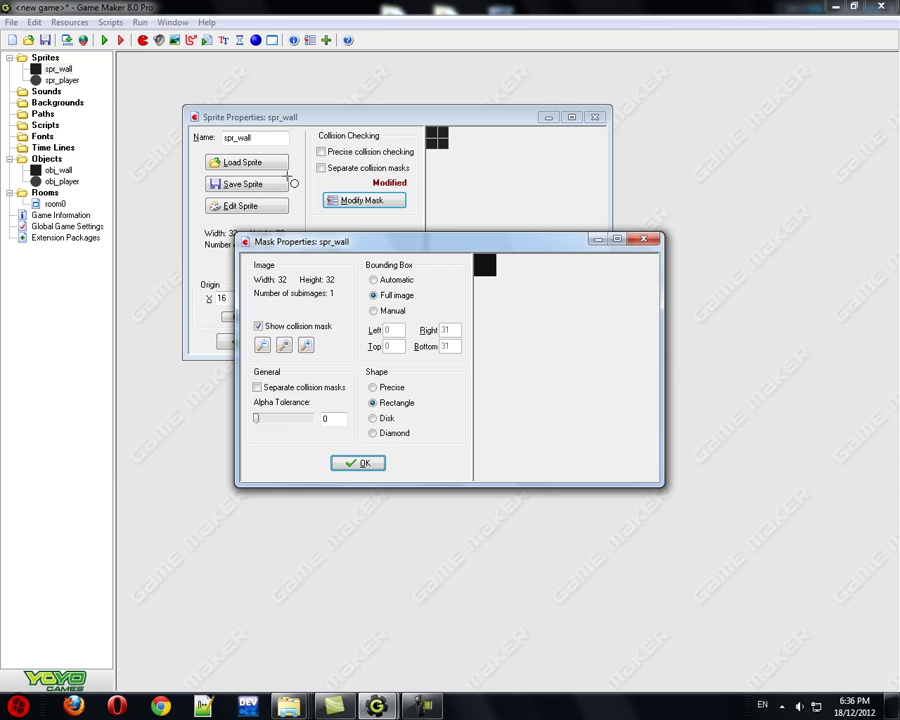
key("Return")
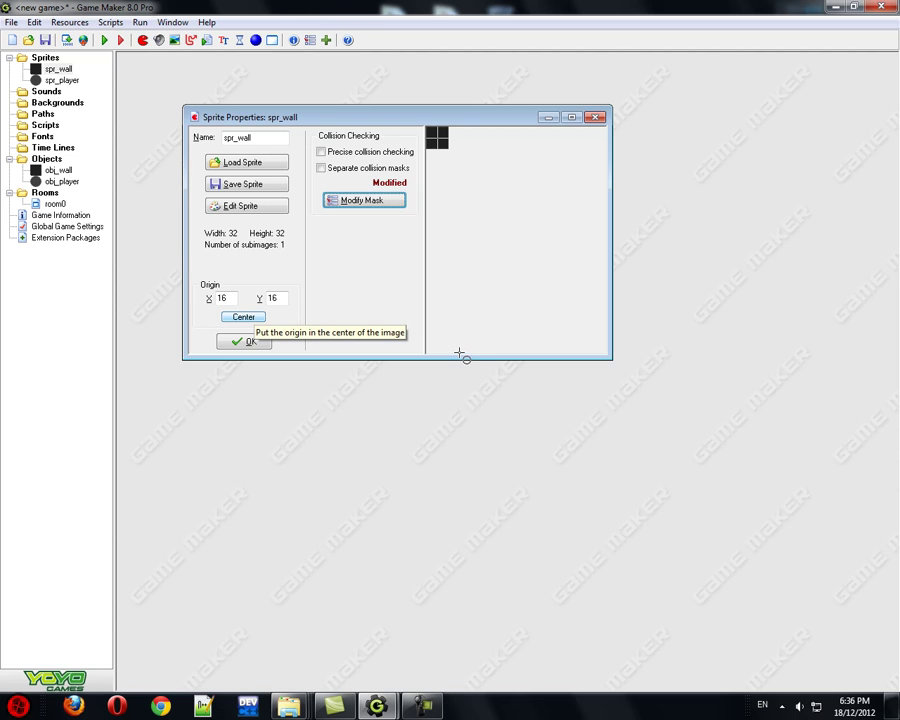
double_click(227, 299)
key("Tab")
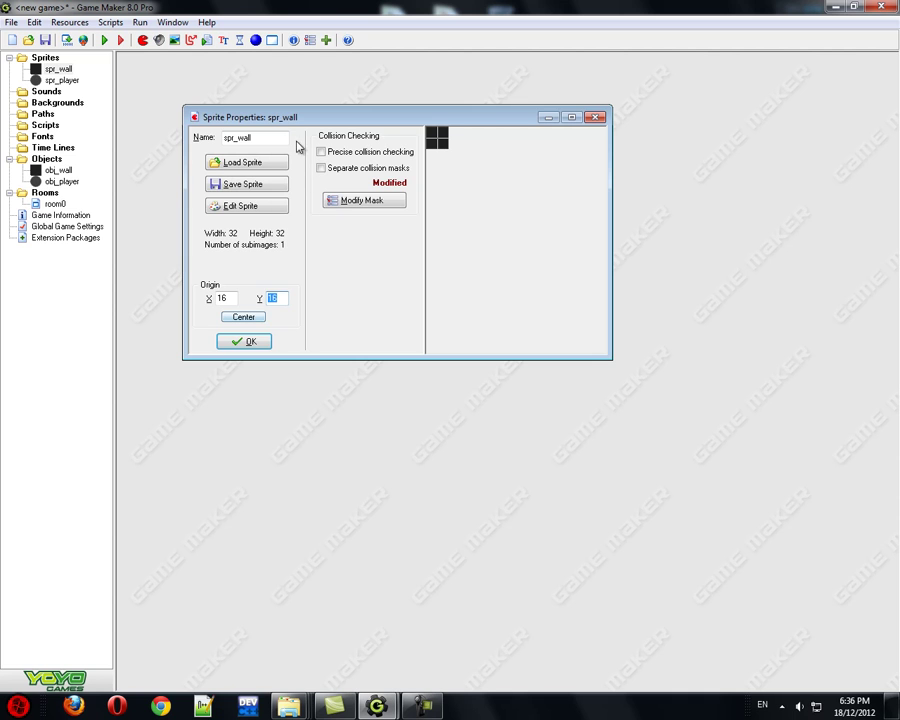
key("Return")
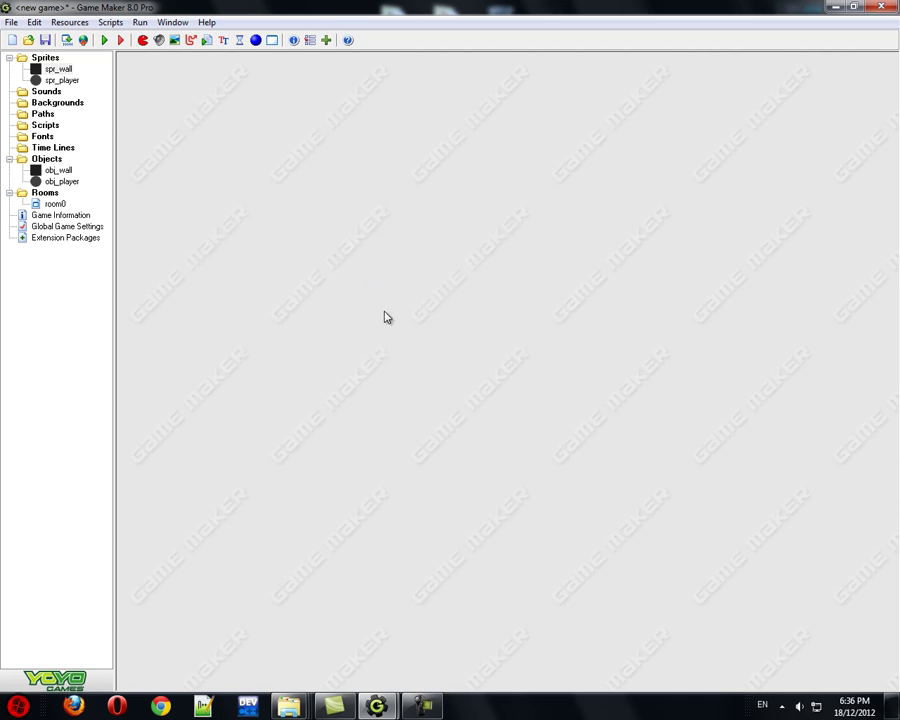
Examine the spr_player sprite's image enlarged in the image editor and return to the sprite's properties.
double_click(62, 80)
key("Tab")
key("Return")
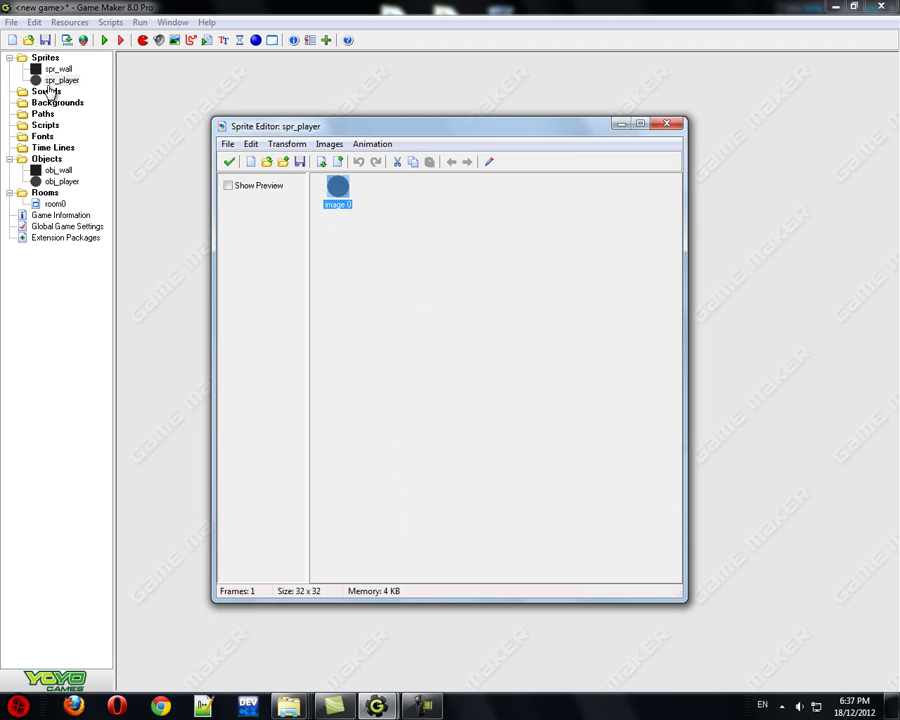
double_click(338, 188)
left_click(439, 149)
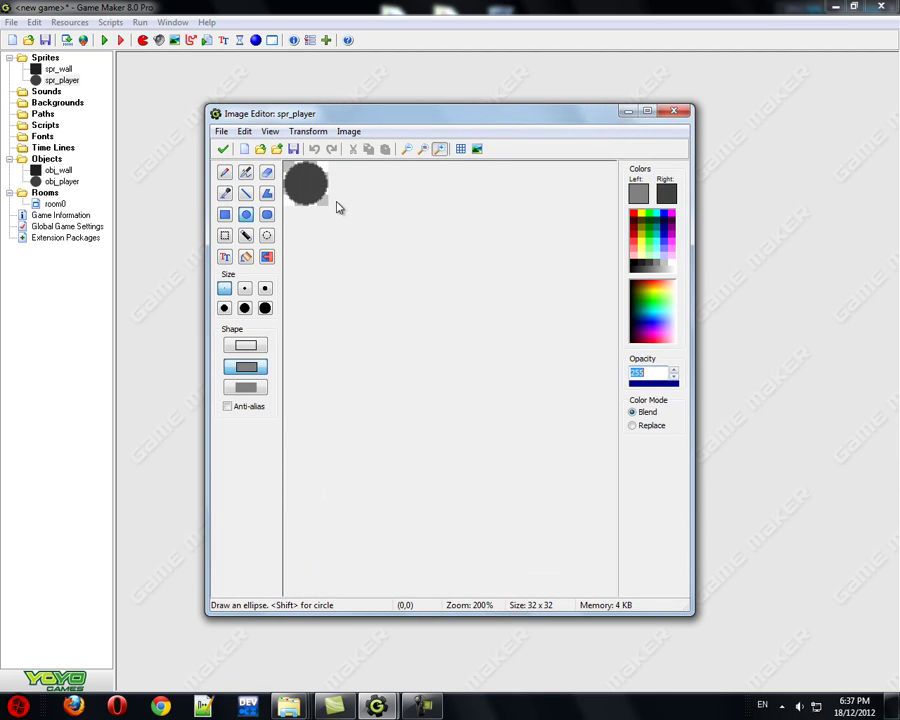
left_click(439, 149)
left_click(439, 149)
scroll(422, 368, "up", 3)
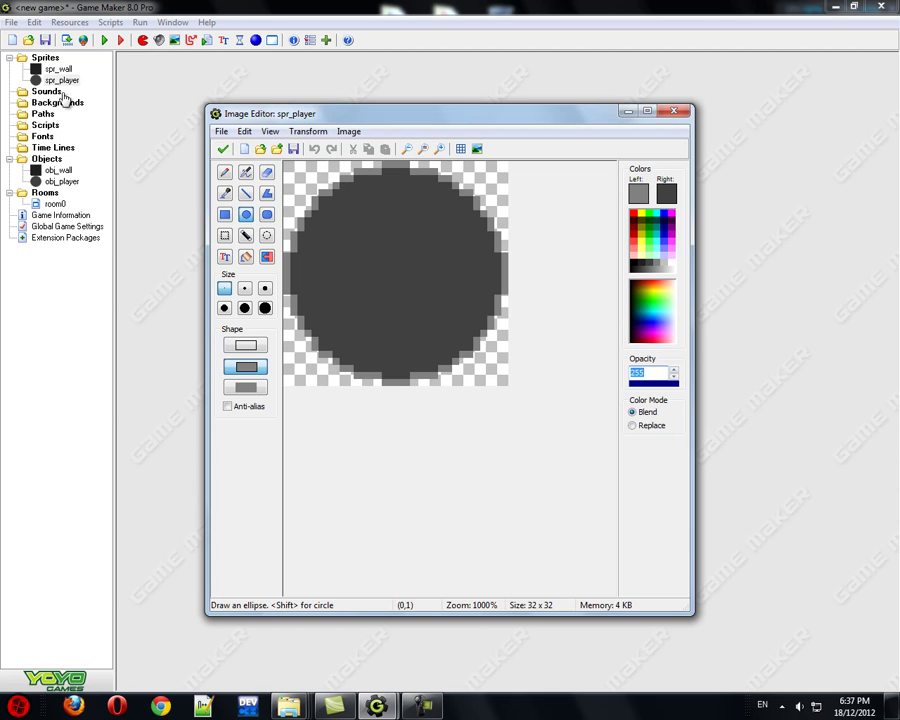
left_click(223, 149)
left_click(229, 162)
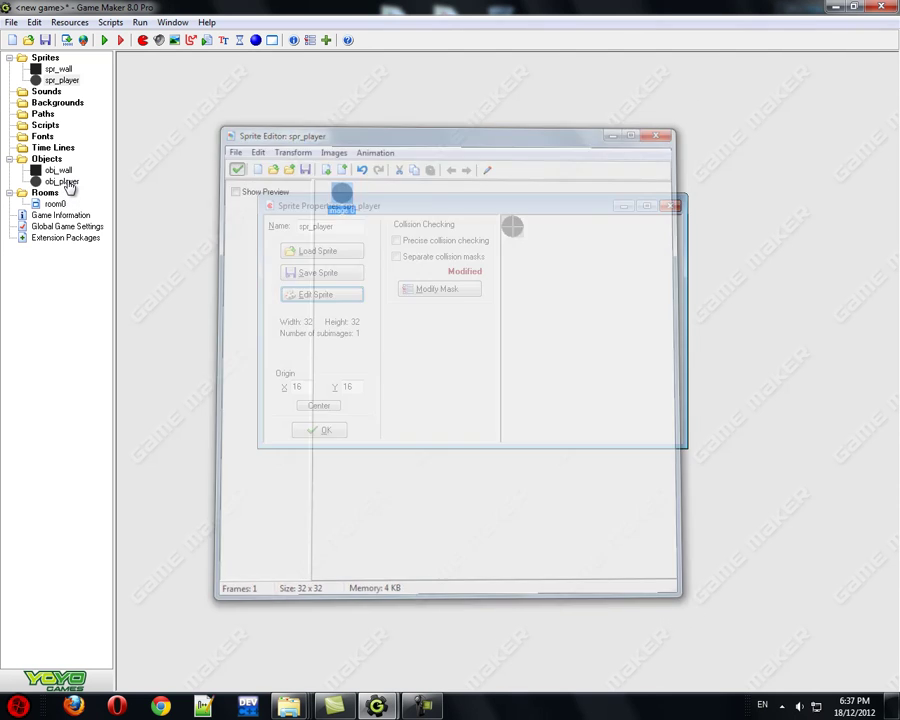
Review the collision mask of the spr_player sprite and close its properties.
left_click(438, 288)
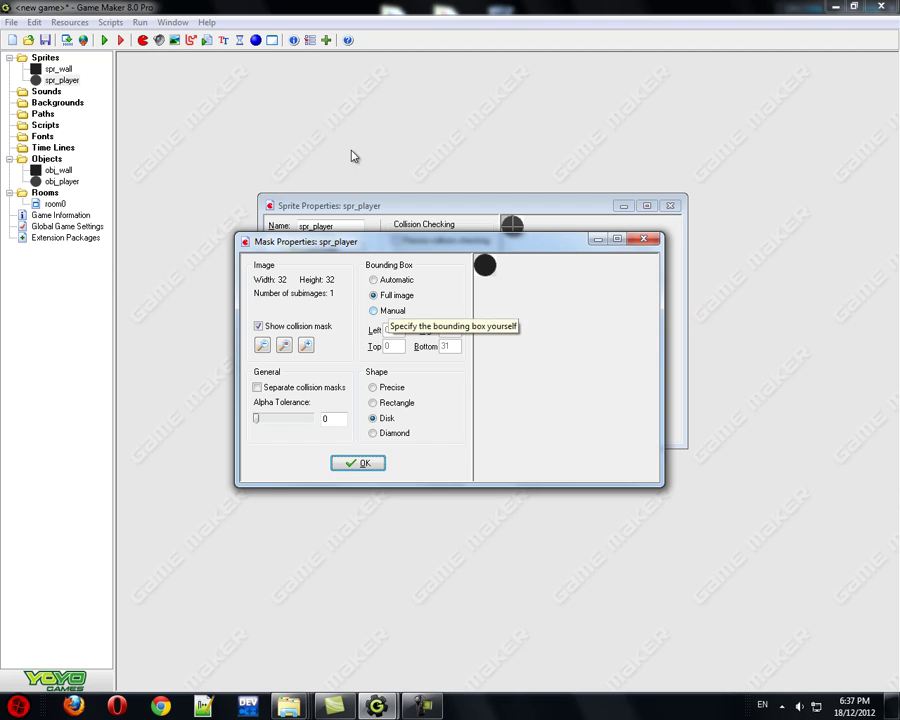
key("Return")
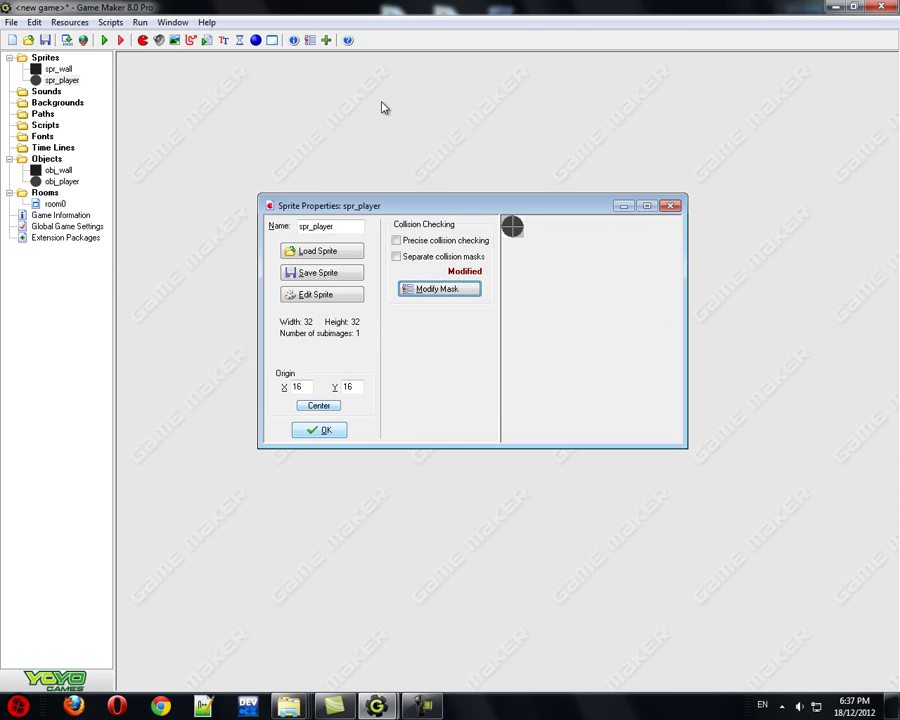
key("Return")
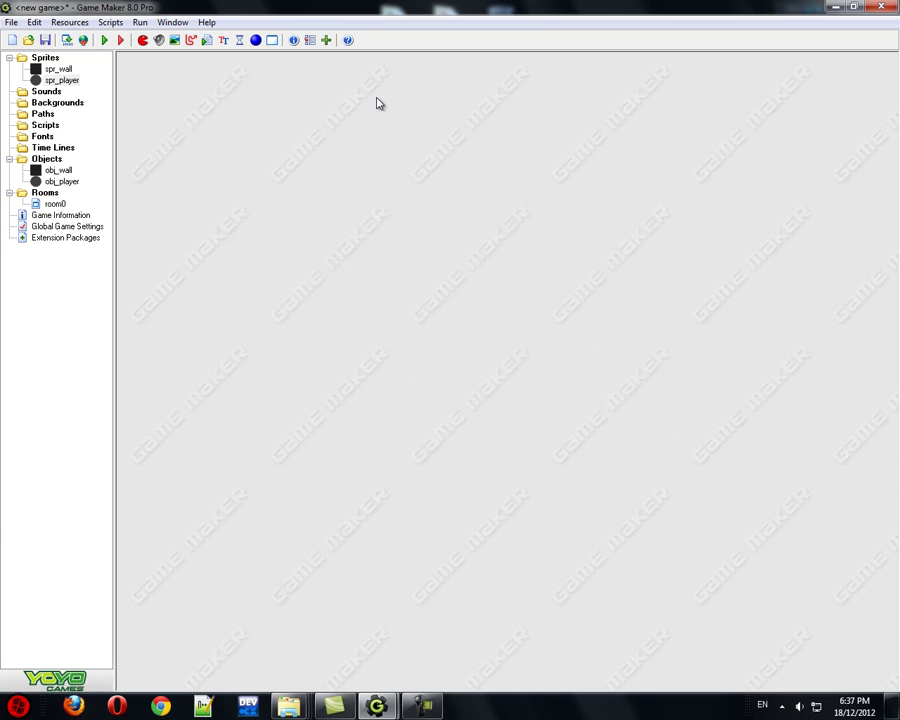
Review the properties of the obj_wall object and close them.
double_click(58, 170)
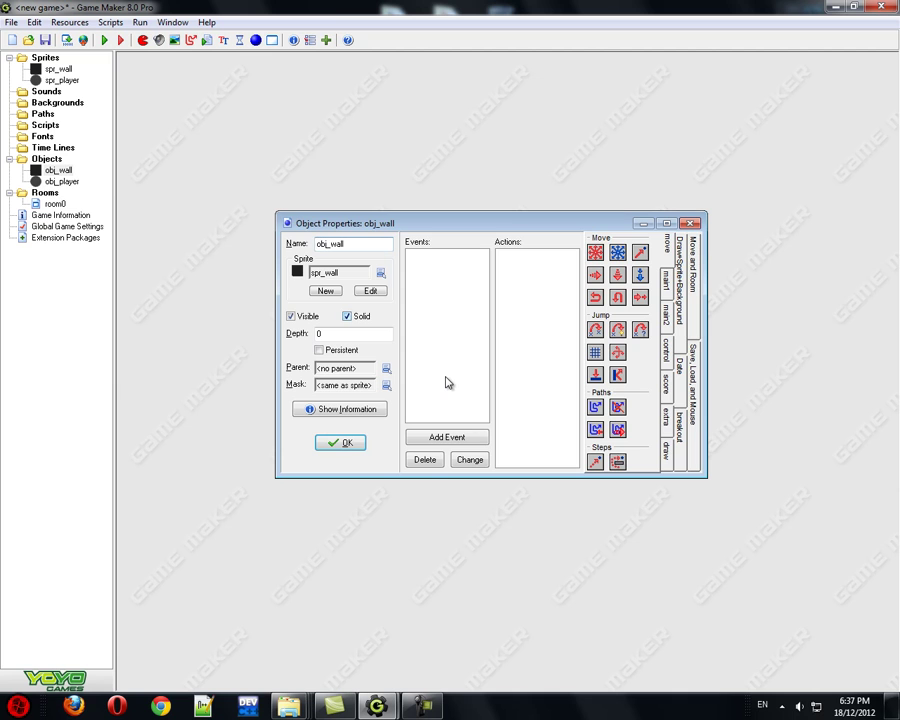
key("Return")
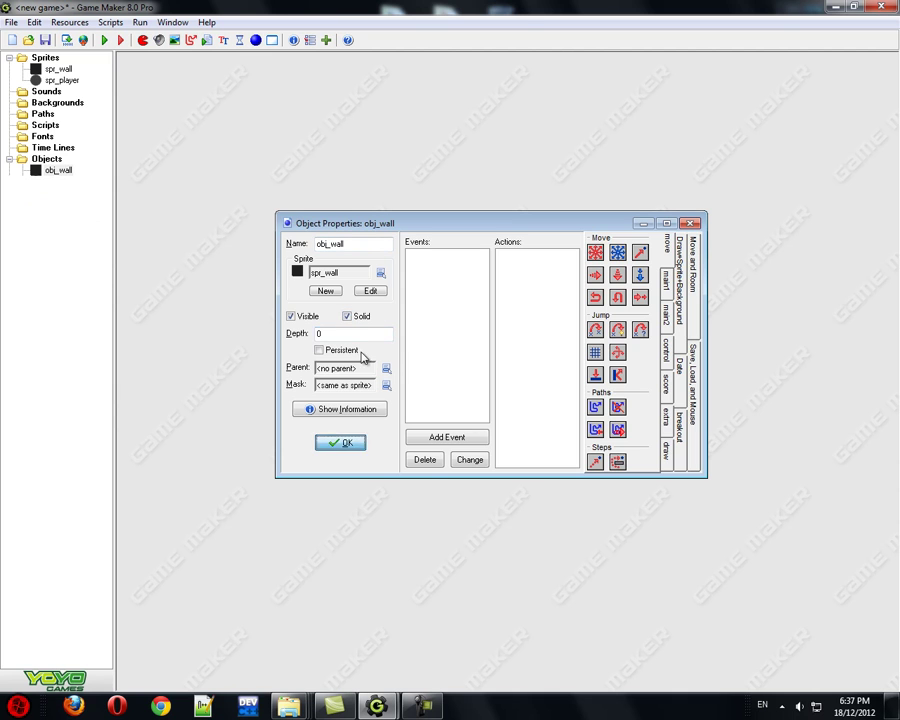
Open the obj_player object's properties at full window size and look over its sprite and its events up to the <Left> key event.
key("Down")
key("Return")
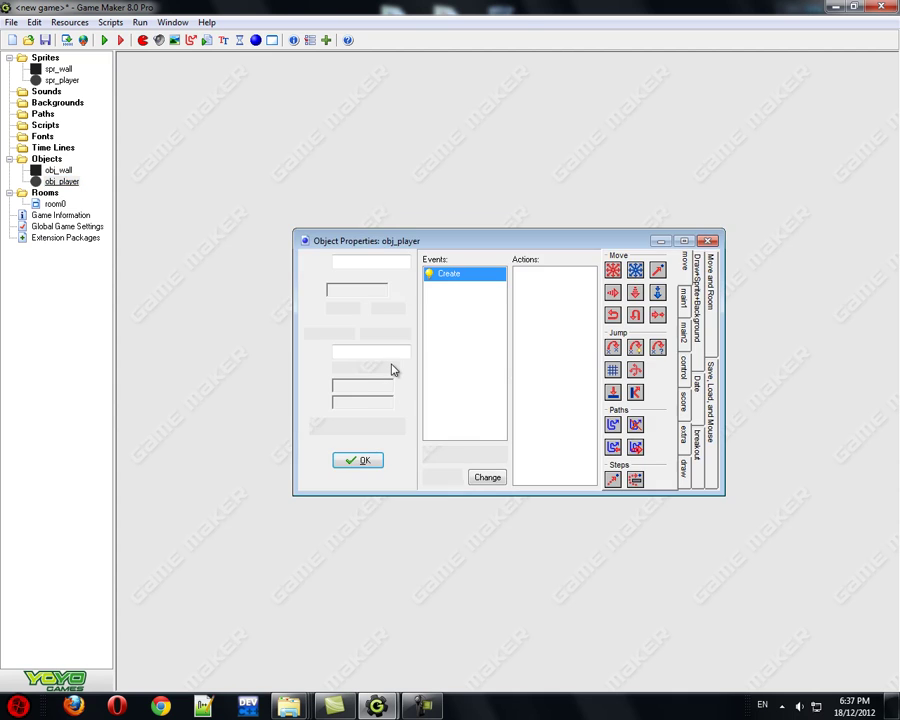
double_click(424, 241)
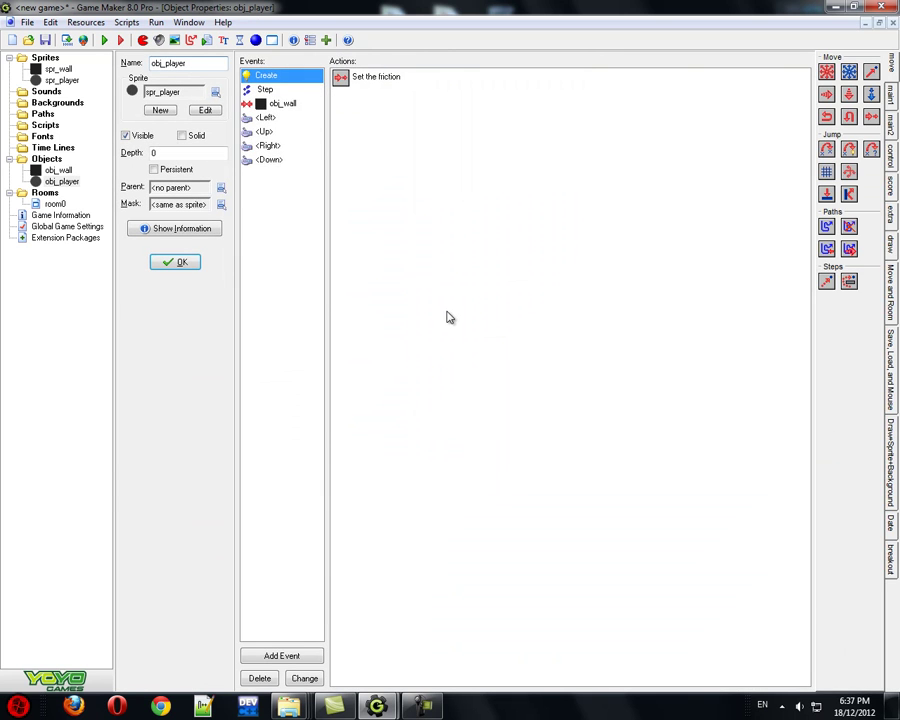
left_click(216, 92)
left_click(257, 127)
key("Down")
key("Down")
key("Down")
View the keyboard events that can be added to obj_player, without adding one.
left_click(281, 656)
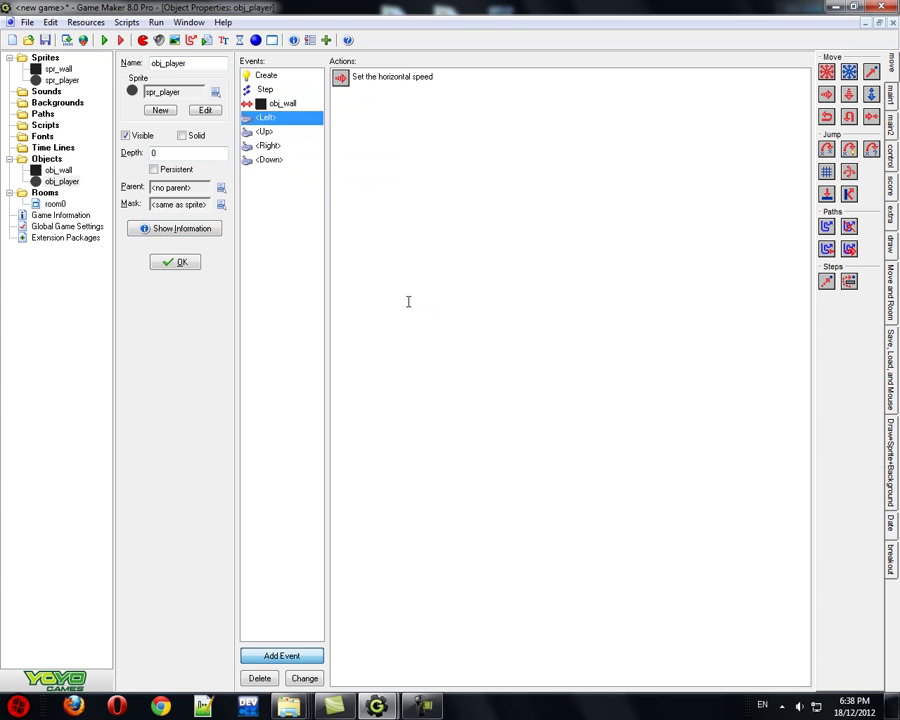
left_click(411, 410)
key("Up")
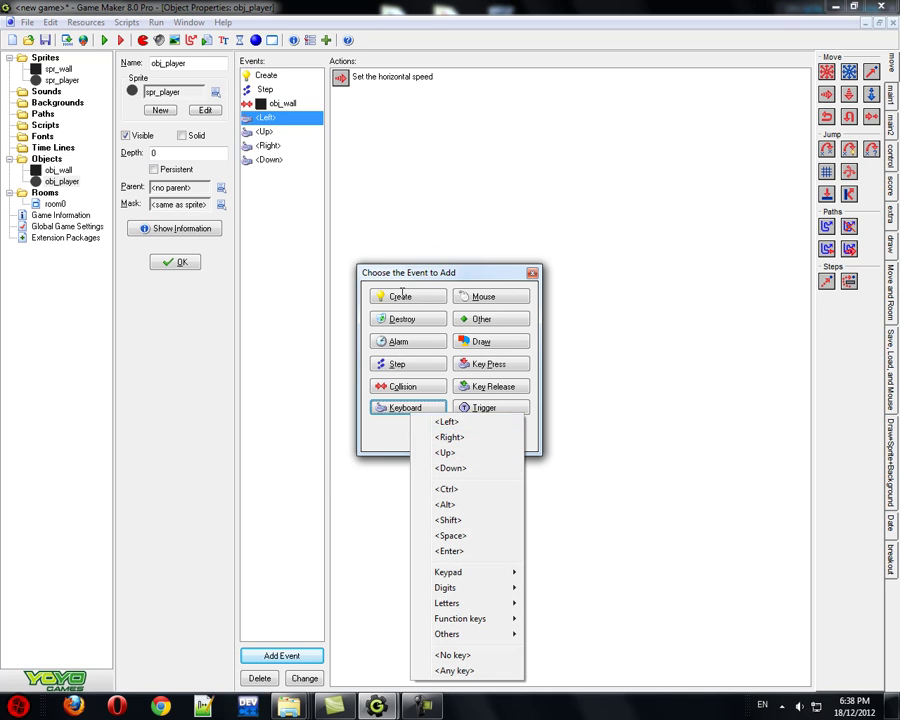
key("Escape")
key("Escape")
Look through obj_player's arrow-key events and check the horizontal speed action of the <Left> event.
left_click(259, 678)
left_click(268, 146)
key("Down")
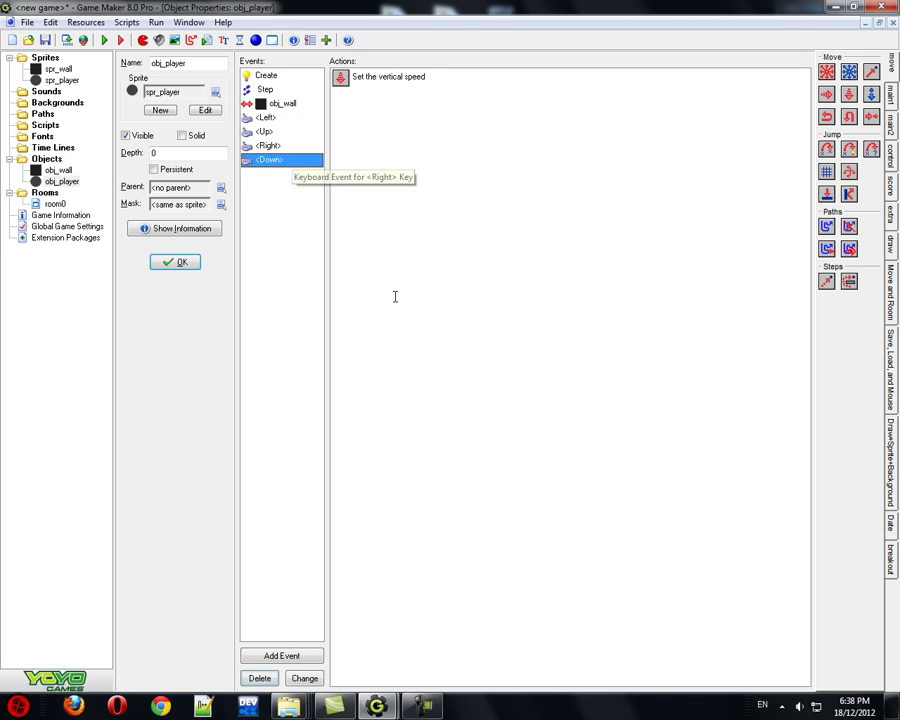
key("Up")
key("Up")
key("Up")
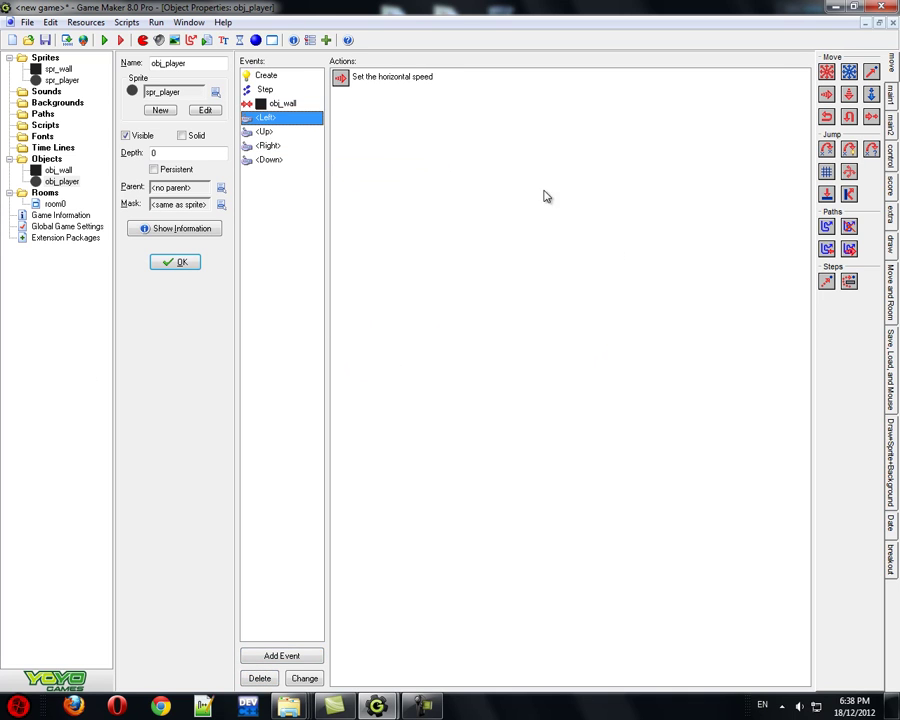
double_click(465, 218)
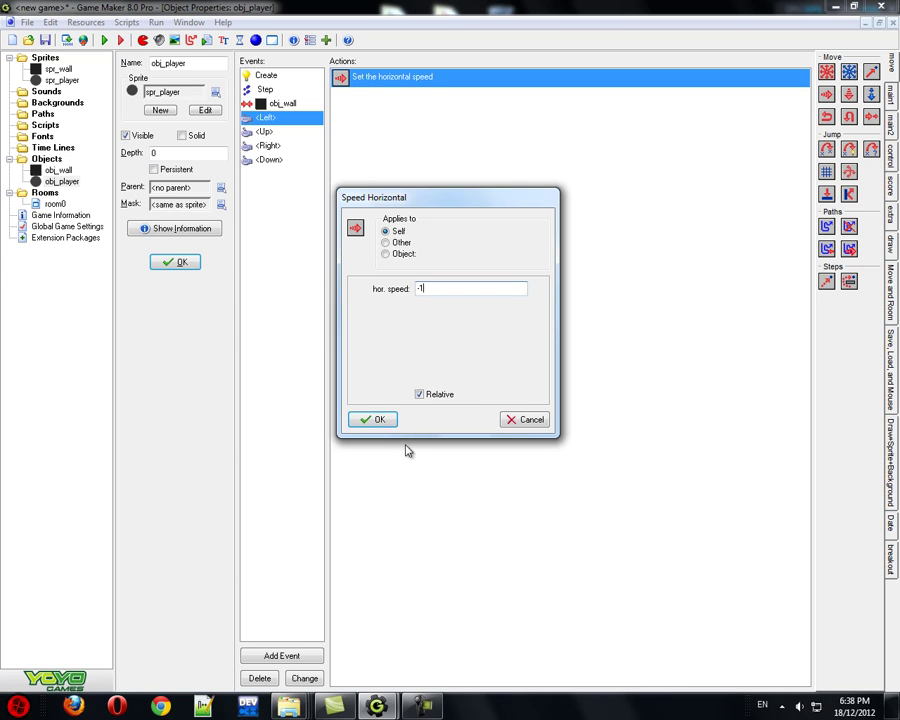
key("Return")
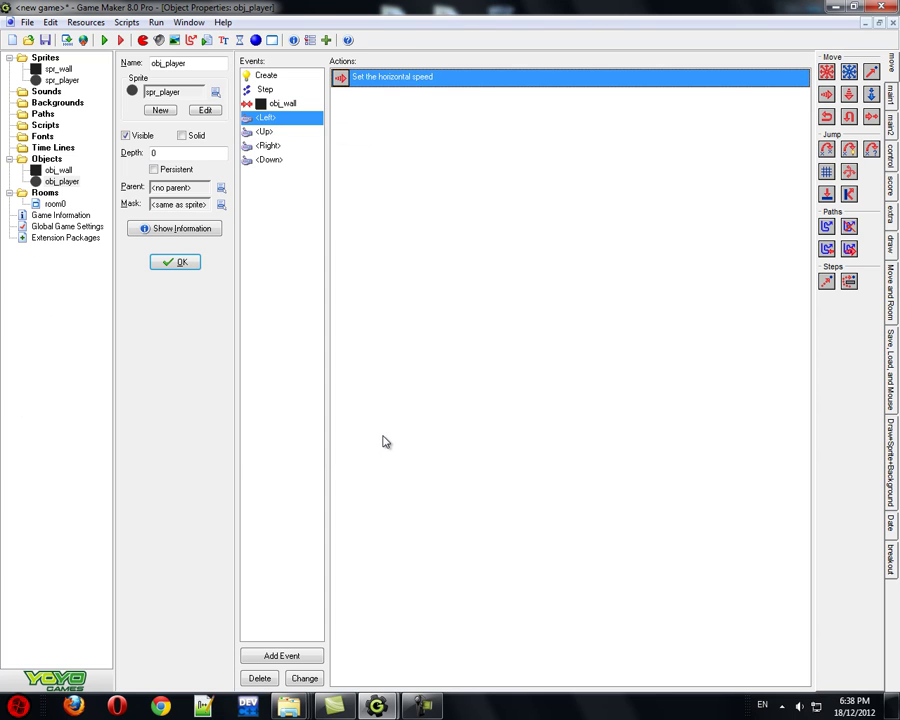
Check the speed value in room0's settings and return to the obj_player object.
key("F5")
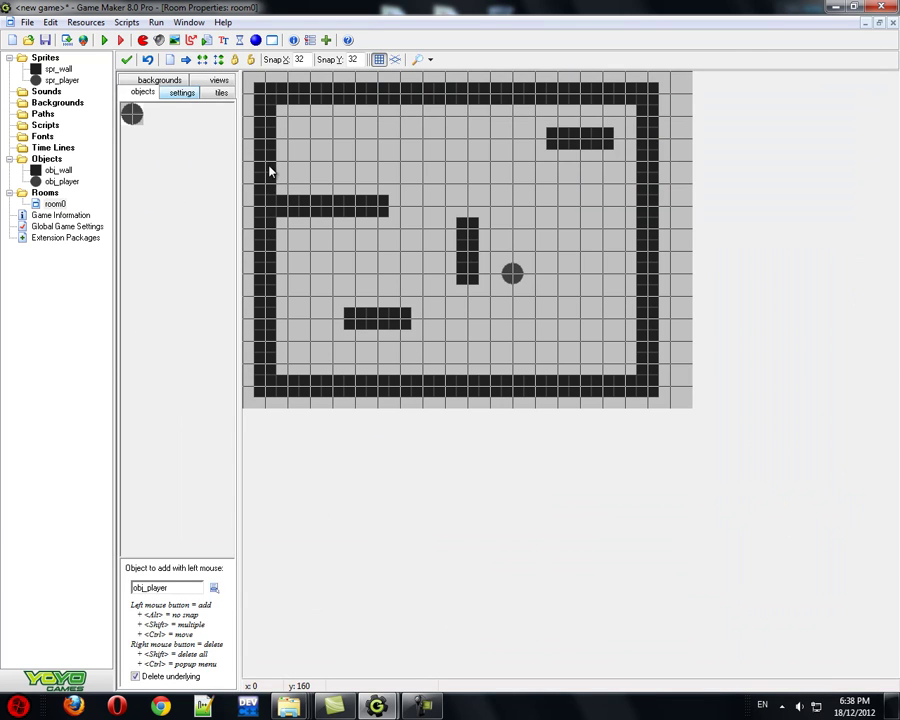
left_click(182, 93)
left_click_drag(171, 203, 153, 203)
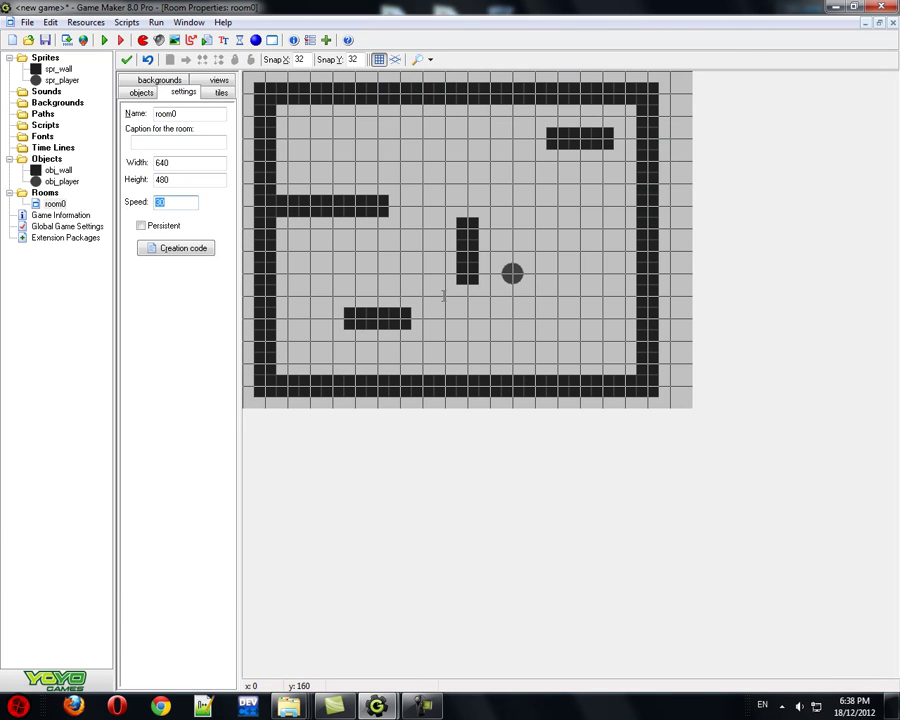
key("ctrl+Tab")
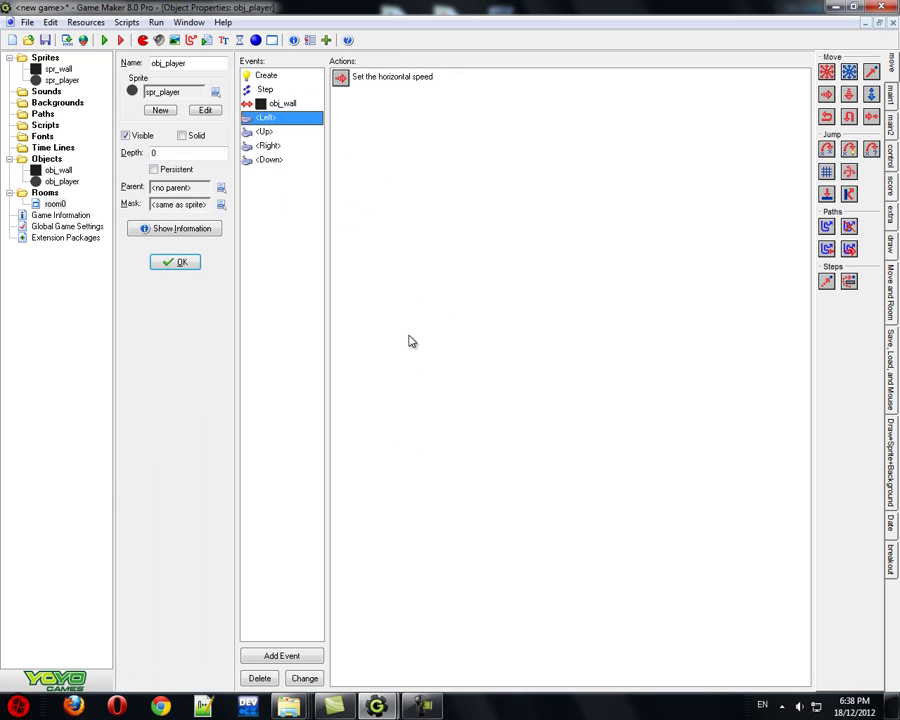
Recheck the horizontal speed value and Relative option of the <Left> event's action.
double_click(424, 411)
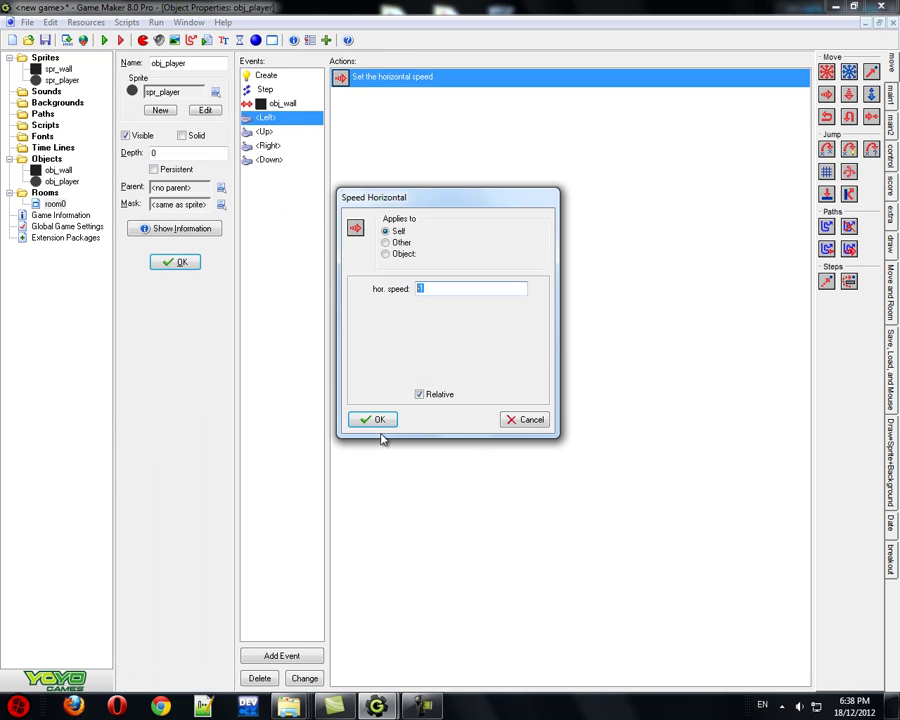
left_click_drag(428, 289, 284, 155)
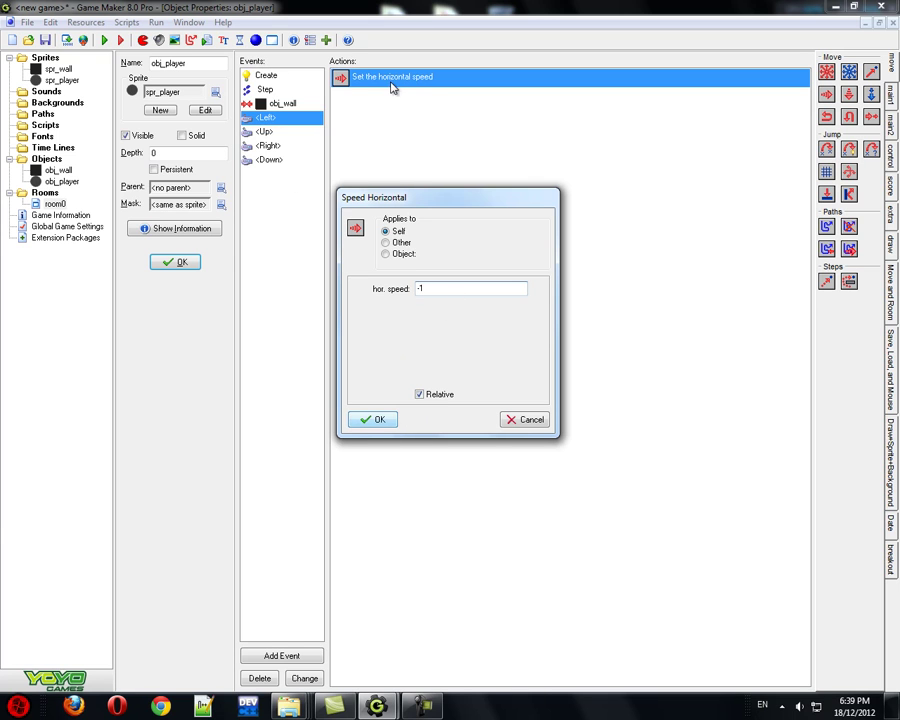
key("Return")
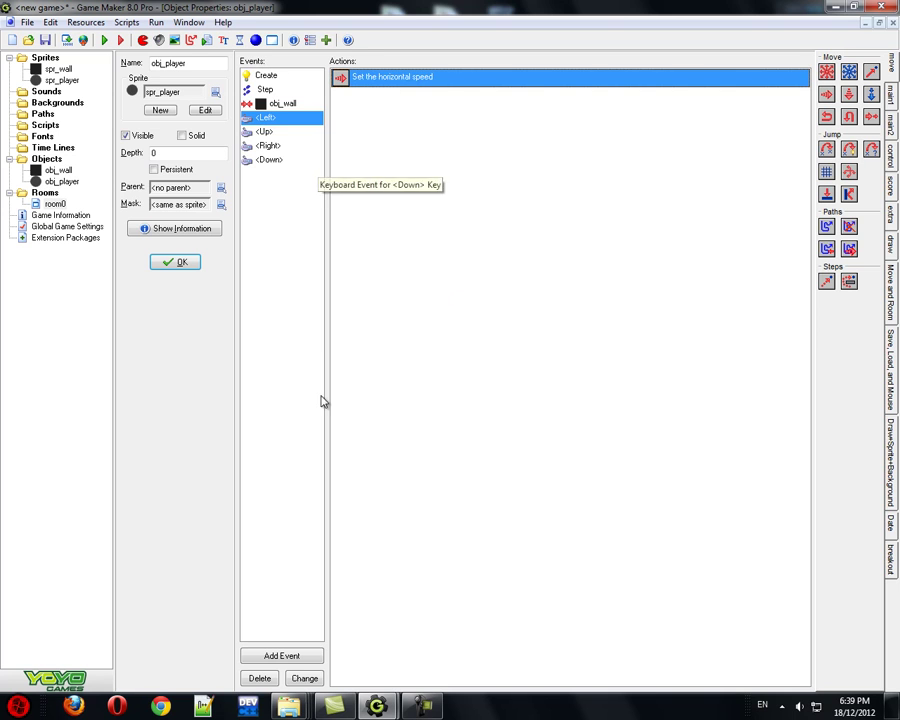
Check the horizontal speed value and Relative option of the action in obj_player's <Right> event.
left_click(266, 132)
left_click(270, 146)
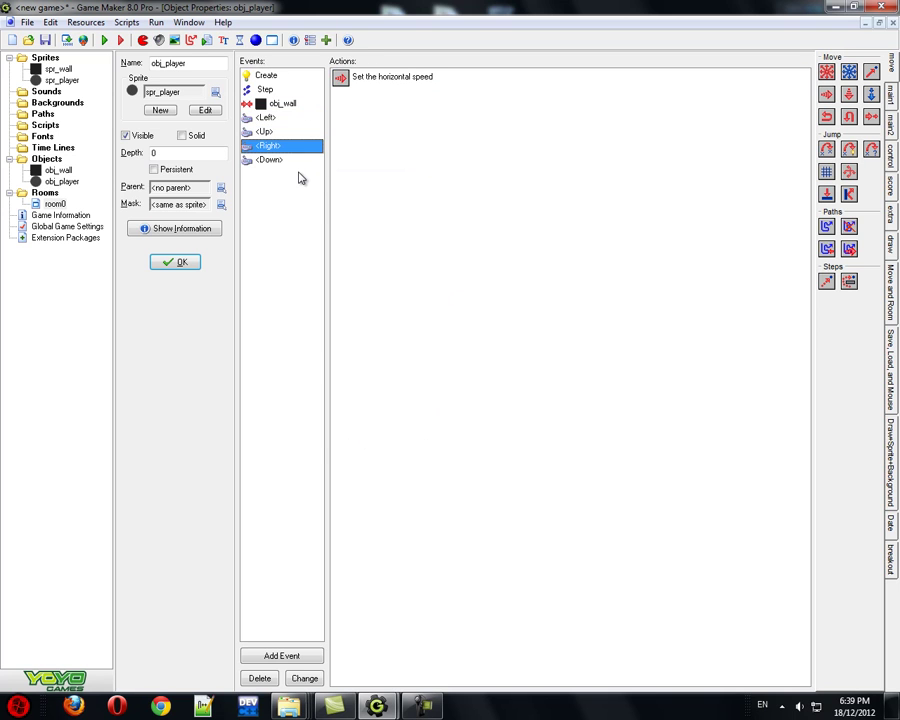
key("Tab")
key("Return")
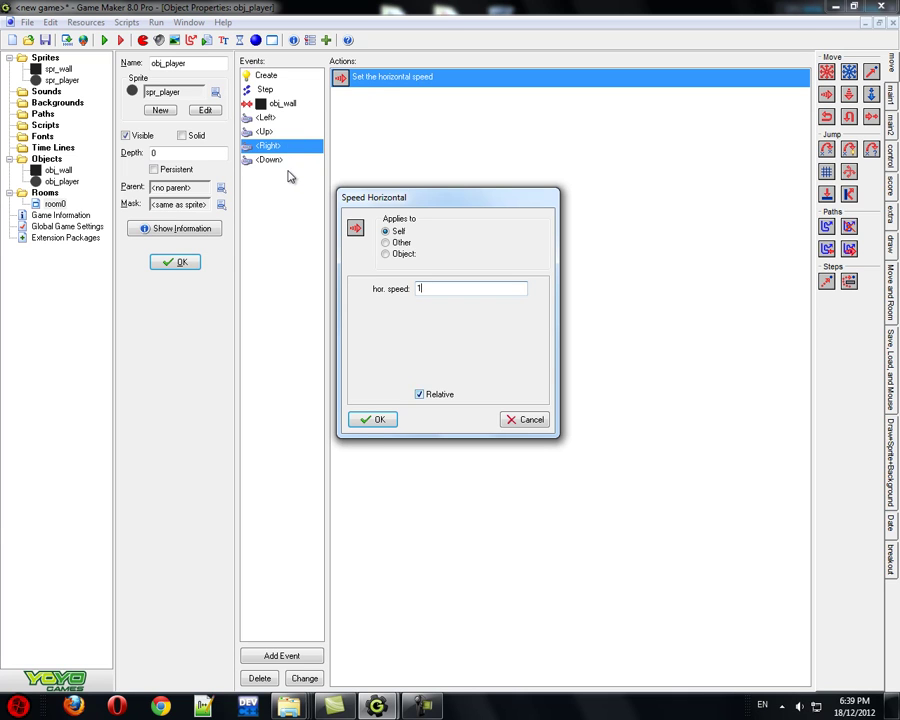
key("Return")
Check the vertical speed values and Relative options of the actions in the <Up> and <Down> events.
key("shift+Tab")
key("Up")
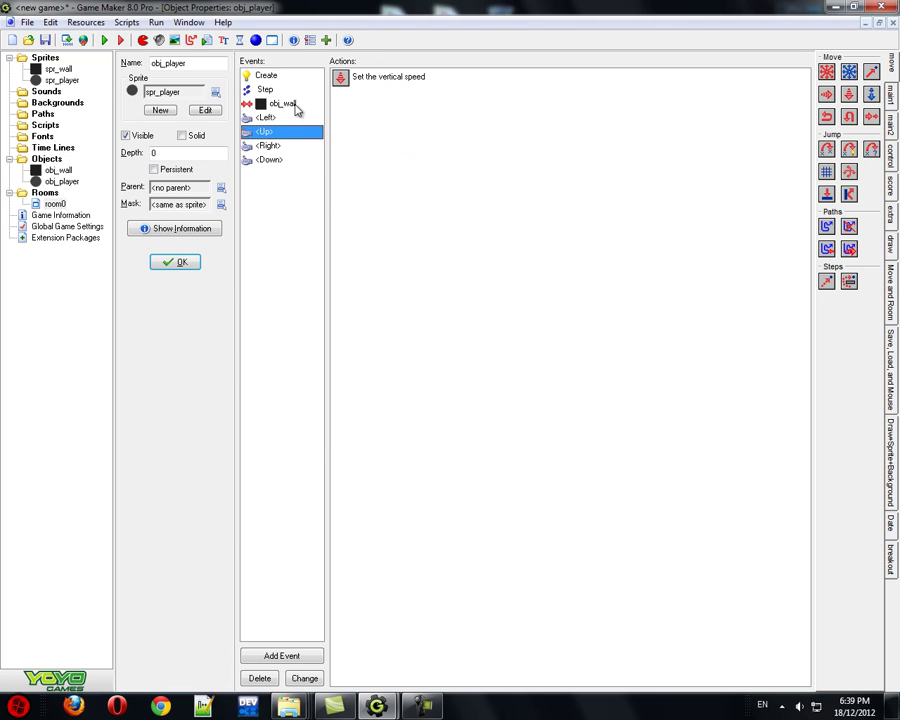
key("Tab")
key("Return")
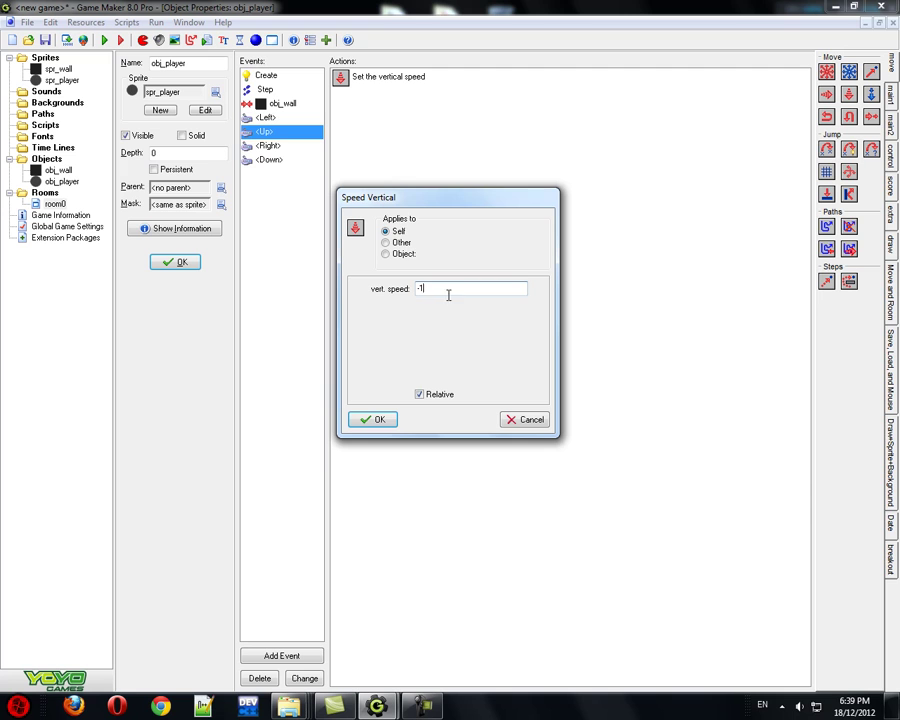
left_click(381, 421)
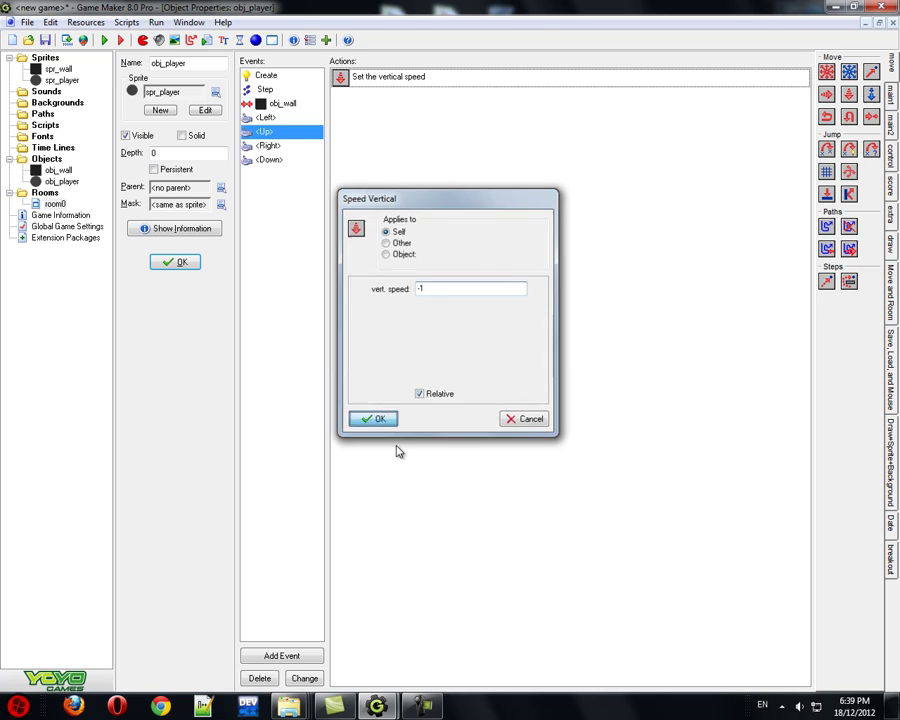
left_click(269, 159)
double_click(373, 77)
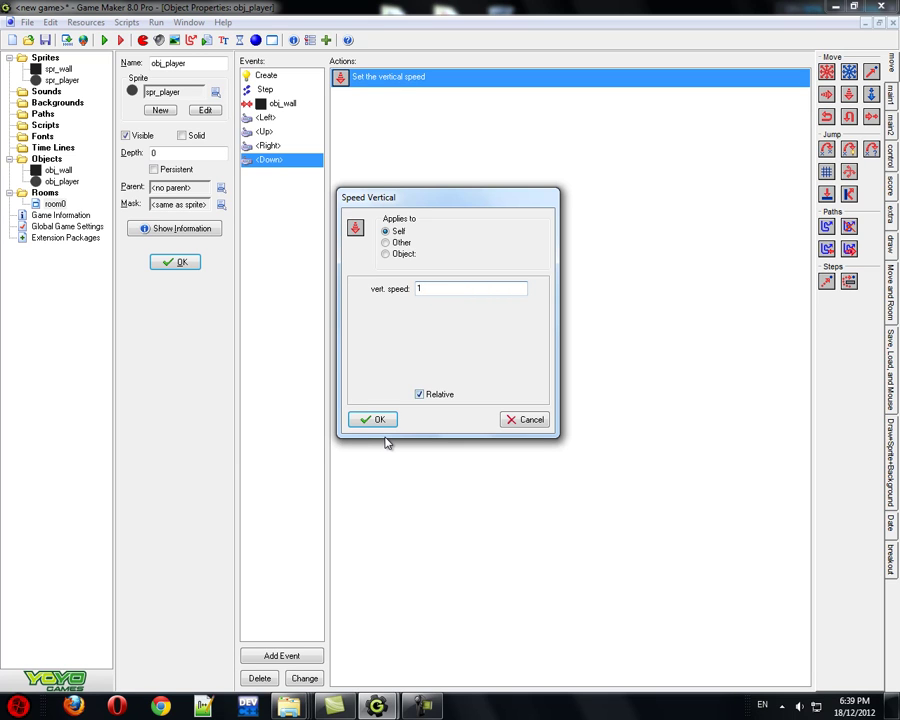
key("Return")
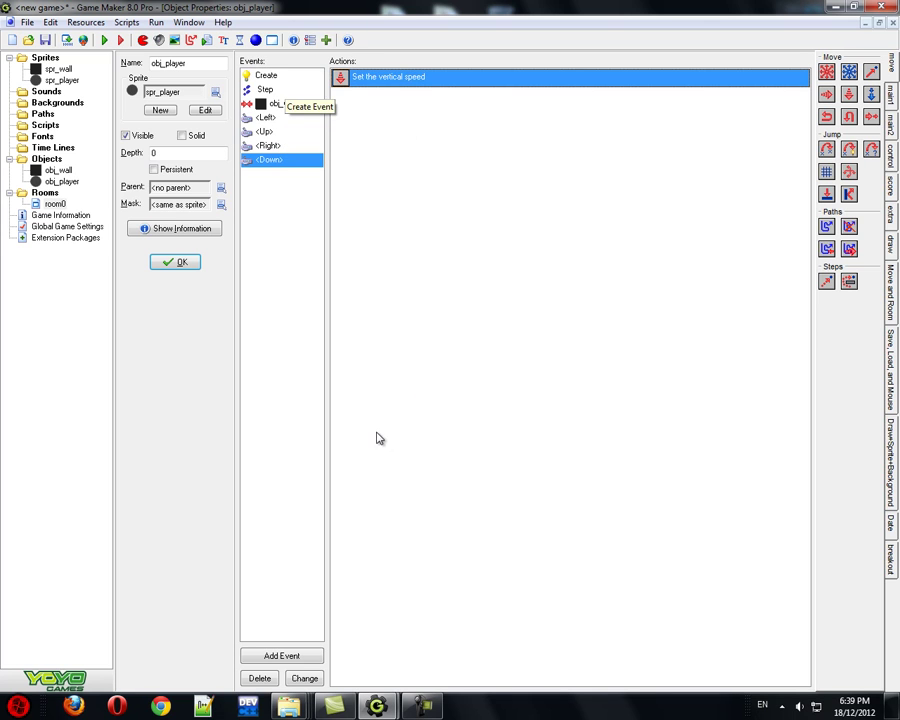
View the event types that can be added and check the friction value in obj_player's Create event.
left_click(275, 76)
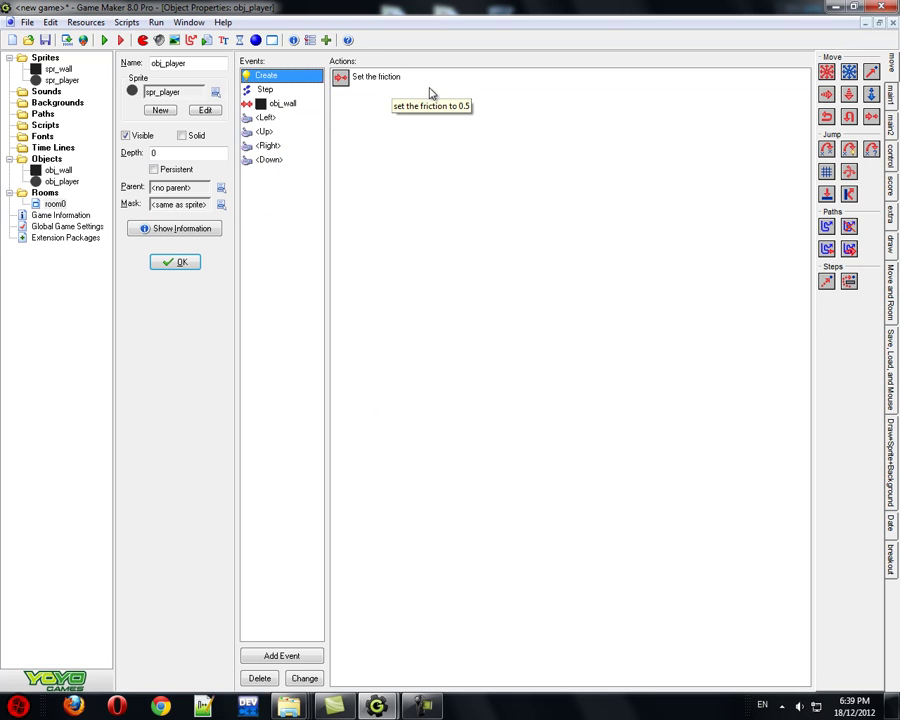
left_click(282, 656)
left_click(452, 434)
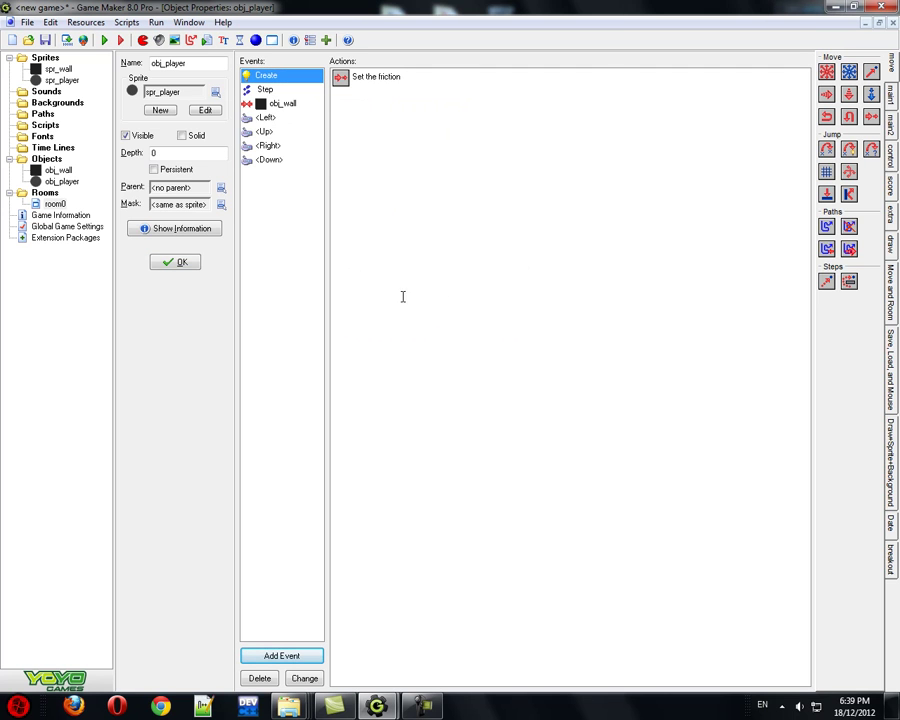
double_click(376, 77)
key("Right")
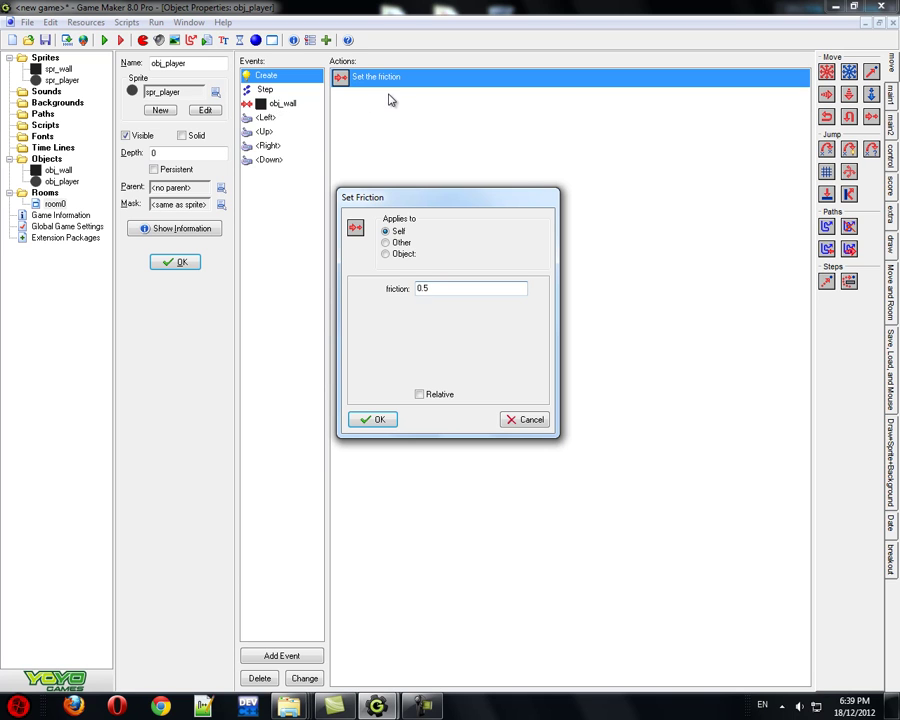
key("Return")
Recheck the vertical speed value of the <Up> event's action to relate it to the friction.
key("Down")
key("Down")
key("Down")
key("Down")
key("Tab")
key("Return")
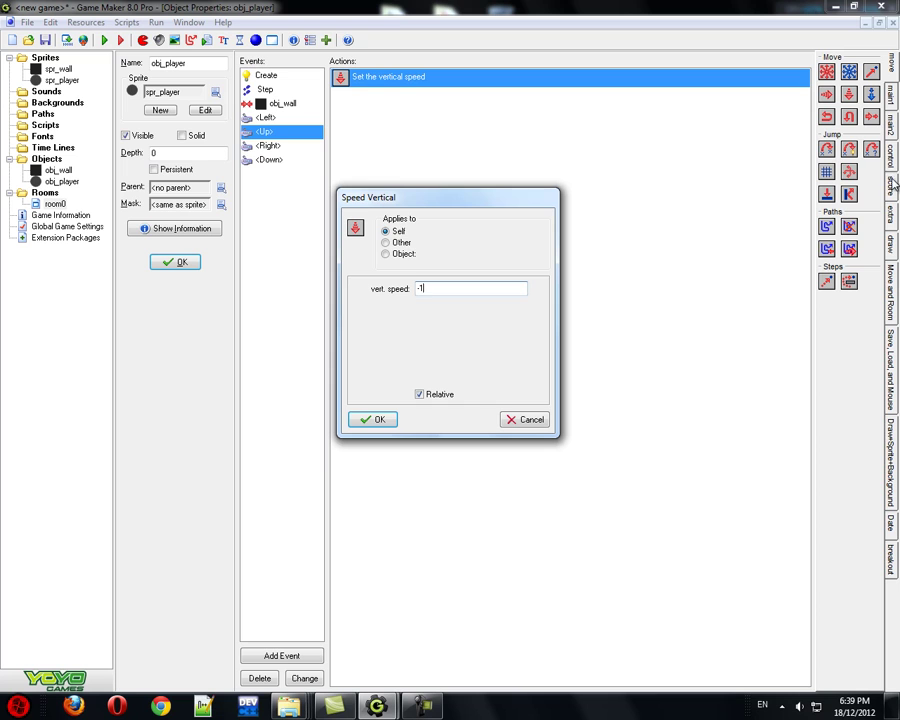
key("ctrl+a")
type("5")
key("Return")
Recheck the horizontal speed value of the <Right> event's action.
key("Up")
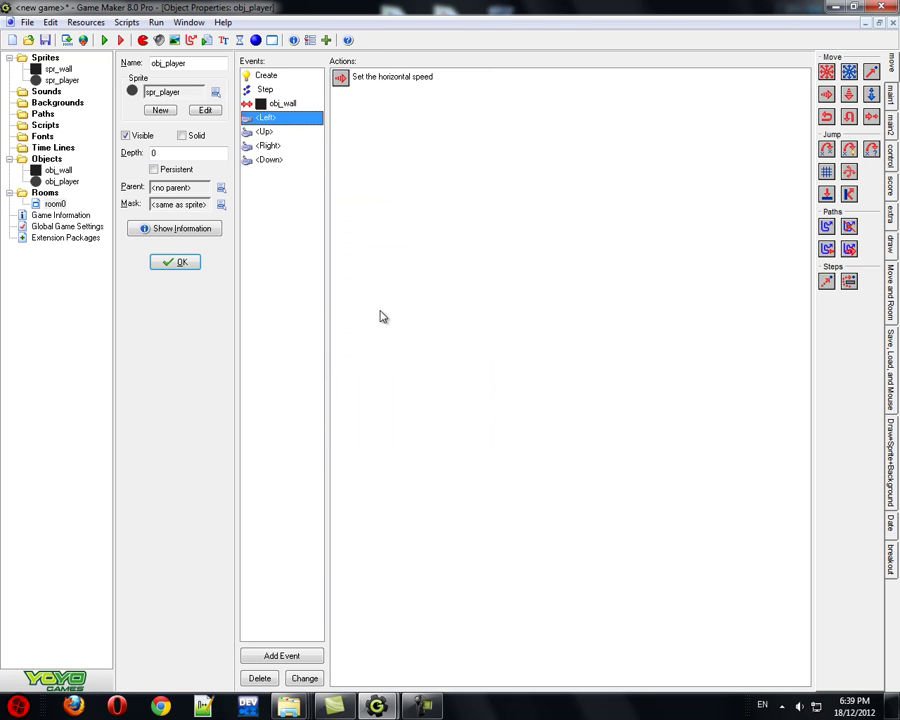
key("Down")
key("Down")
double_click(538, 358)
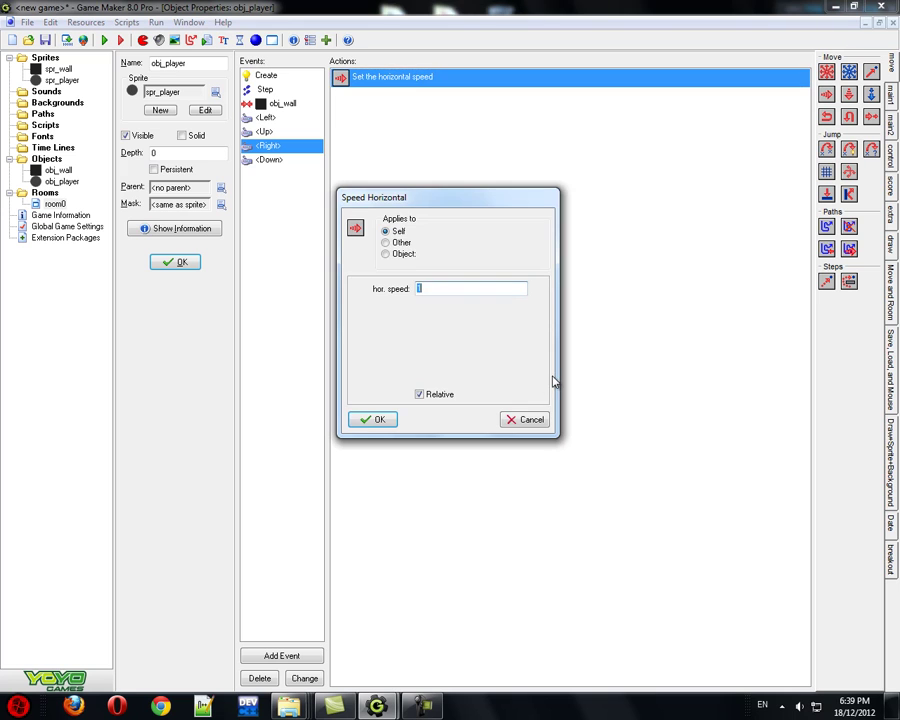
left_click_drag(426, 289, 391, 174)
key("Return")
Recheck the friction value of the Create event's action.
left_click(268, 76)
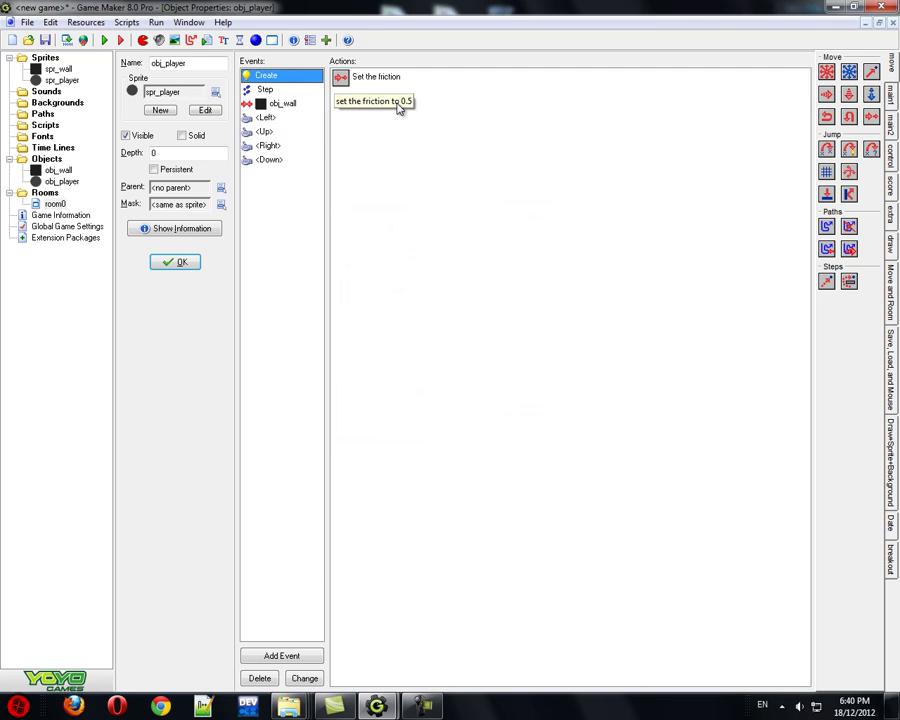
double_click(396, 104)
key("Return")
Look through the actions of obj_player's events from Create to <Down> and back.
key("Down")
key("Down")
key("Down")
key("Down")
key("Down")
key("Down")
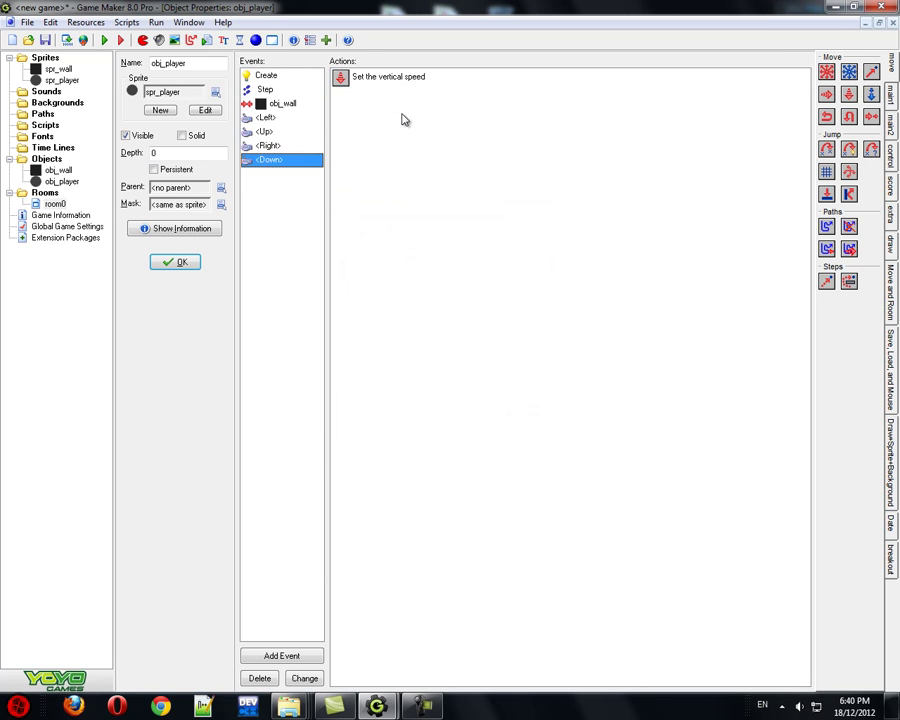
key("Up")
key("Up")
key("Up")
key("Up")
key("Up")
key("Up")
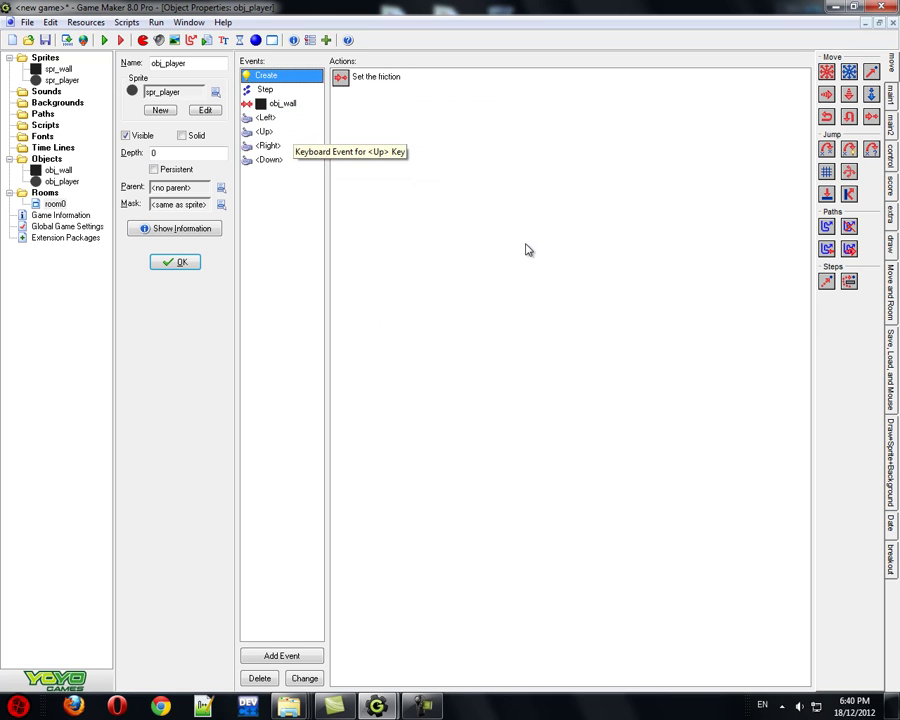
View the Step event's actions, the Step event types and the available control actions, without adding any.
key("Down")
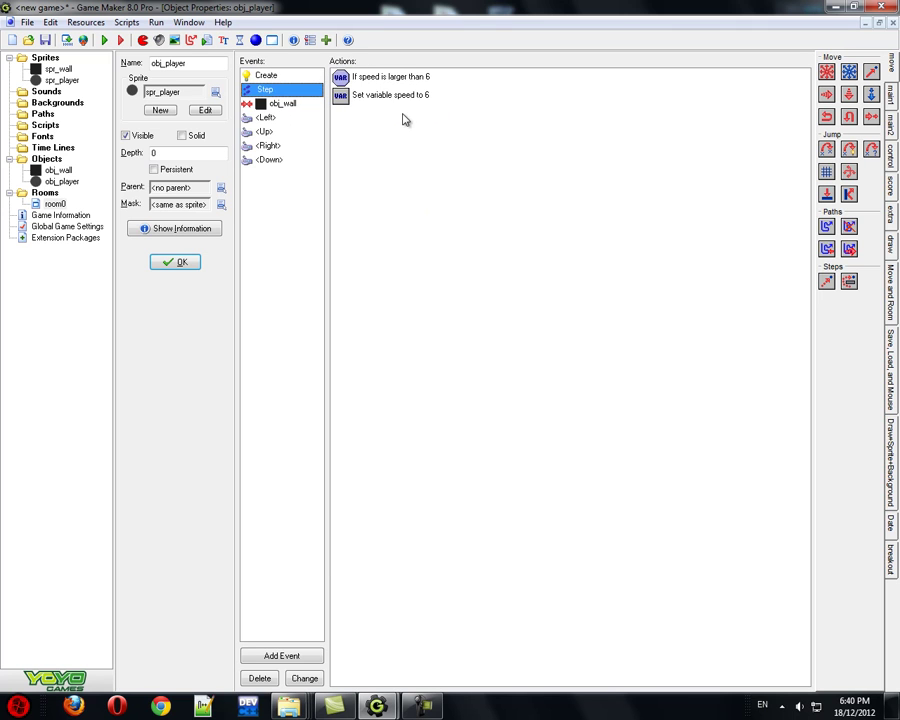
left_click(282, 656)
key("Return")
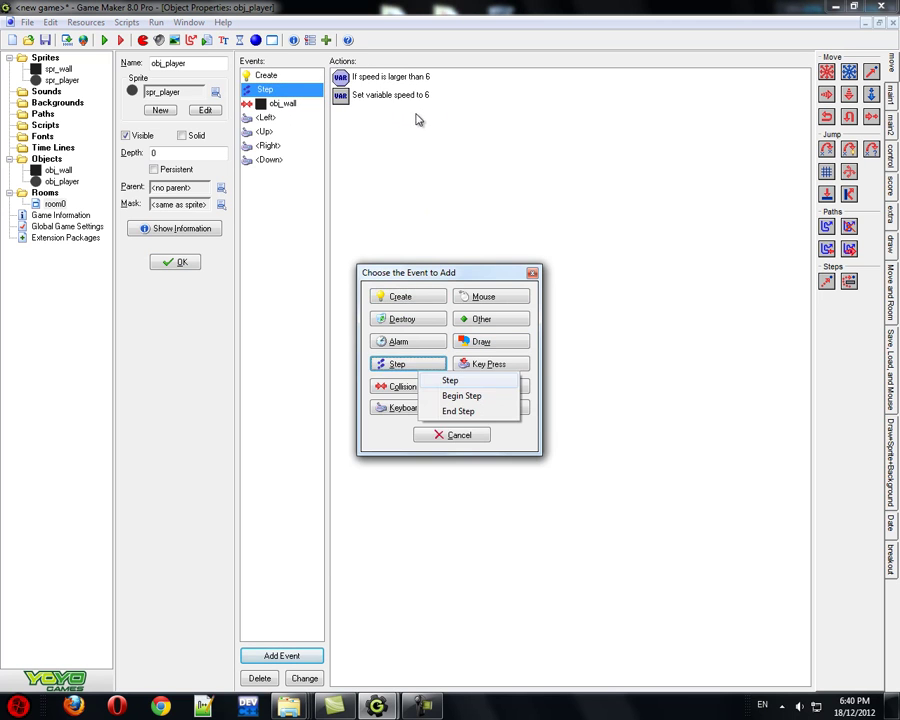
key("Return")
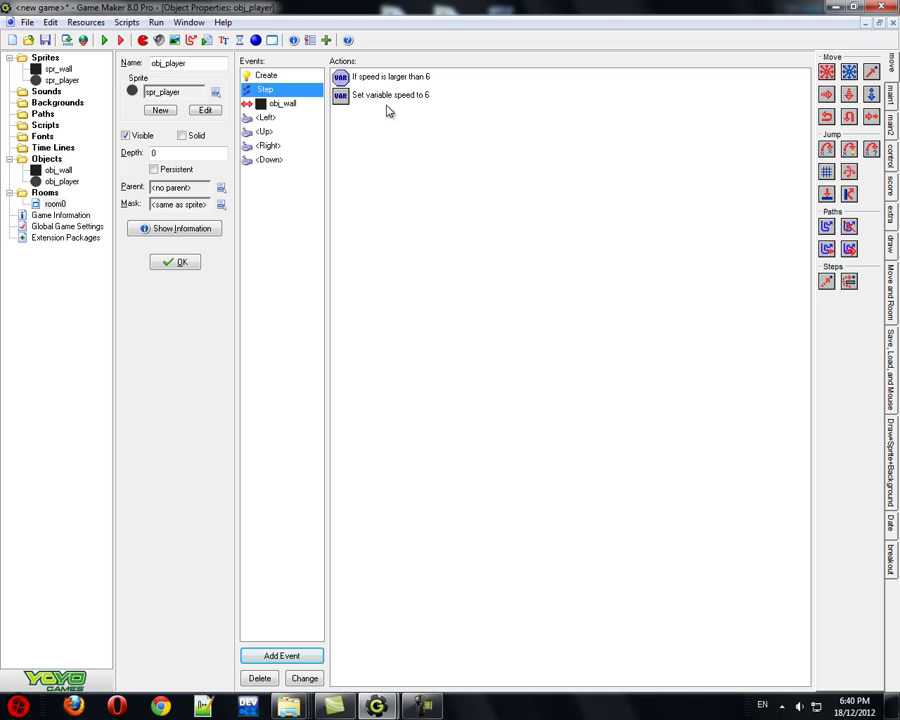
left_click(891, 155)
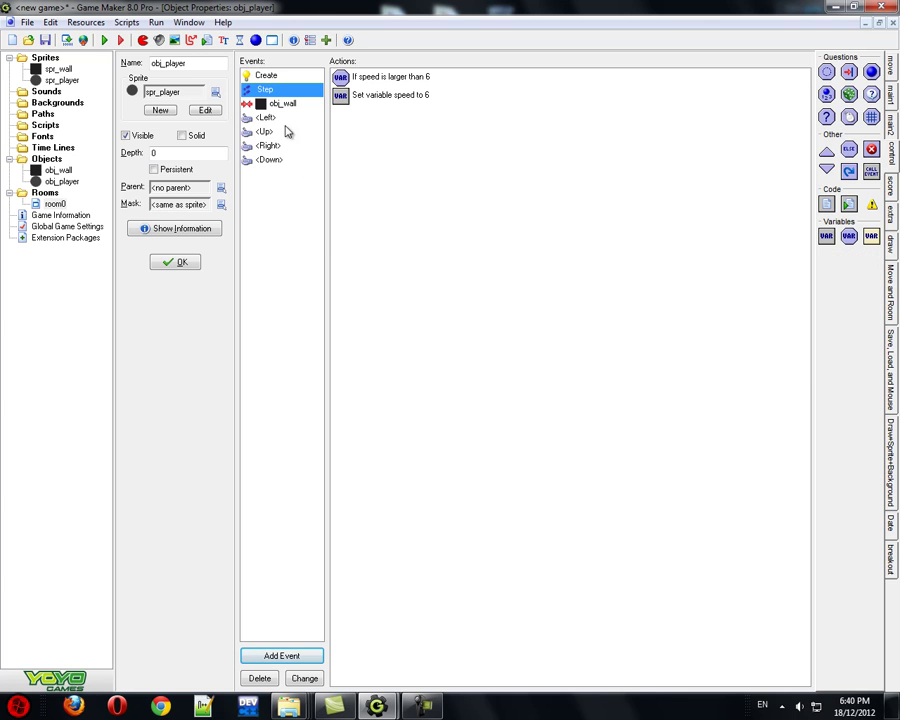
Examine the variable, value and comparison operation of the Step event's speed test.
left_click(418, 79)
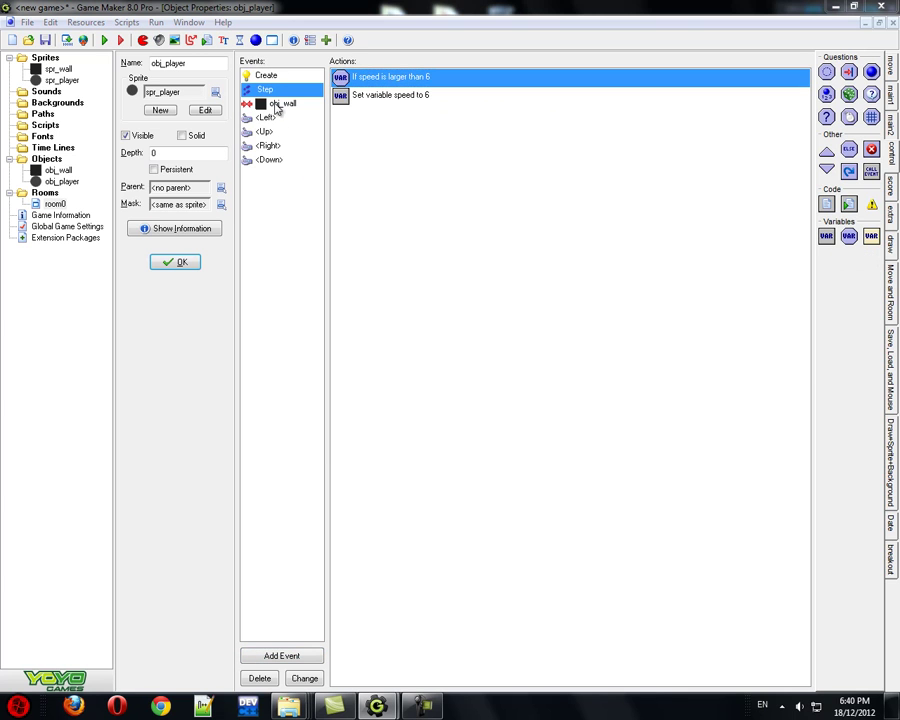
key("Return")
left_click_drag(416, 289, 491, 299)
key("Tab")
key("Tab")
key("Down")
key("Down")
key("Up")
key("Return")
key("Return")
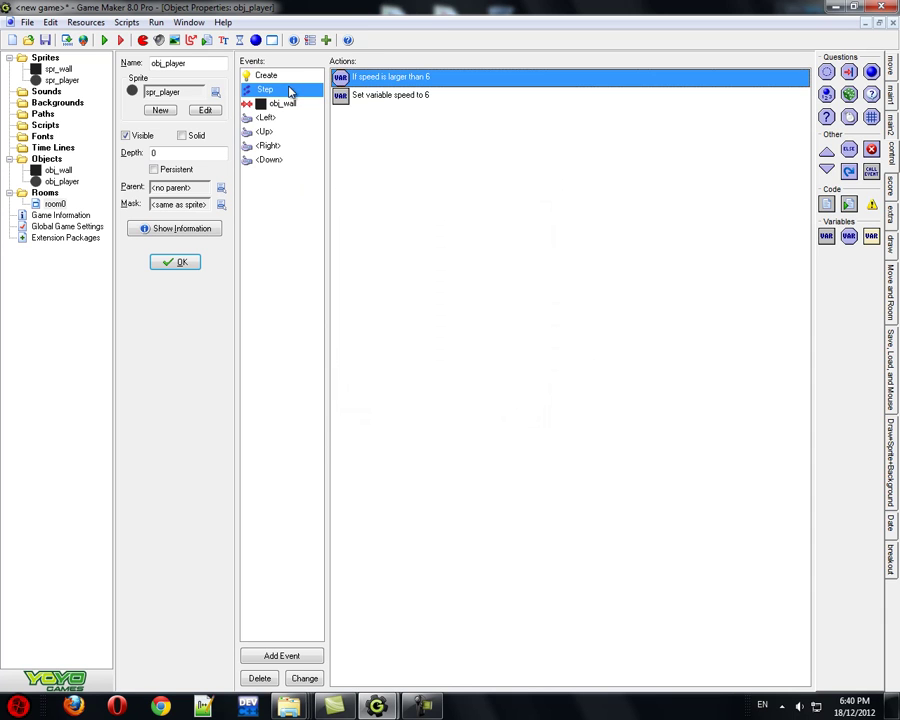
Check the variable and value of the Set Variable action in the Step event.
key("Down")
key("Return")
key("Tab")
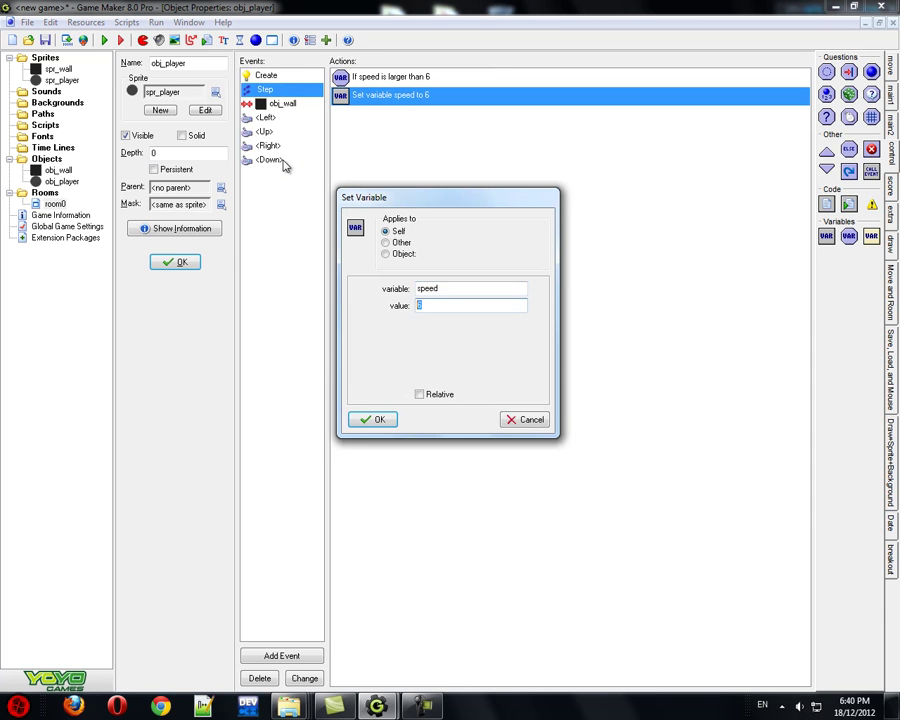
key("Return")
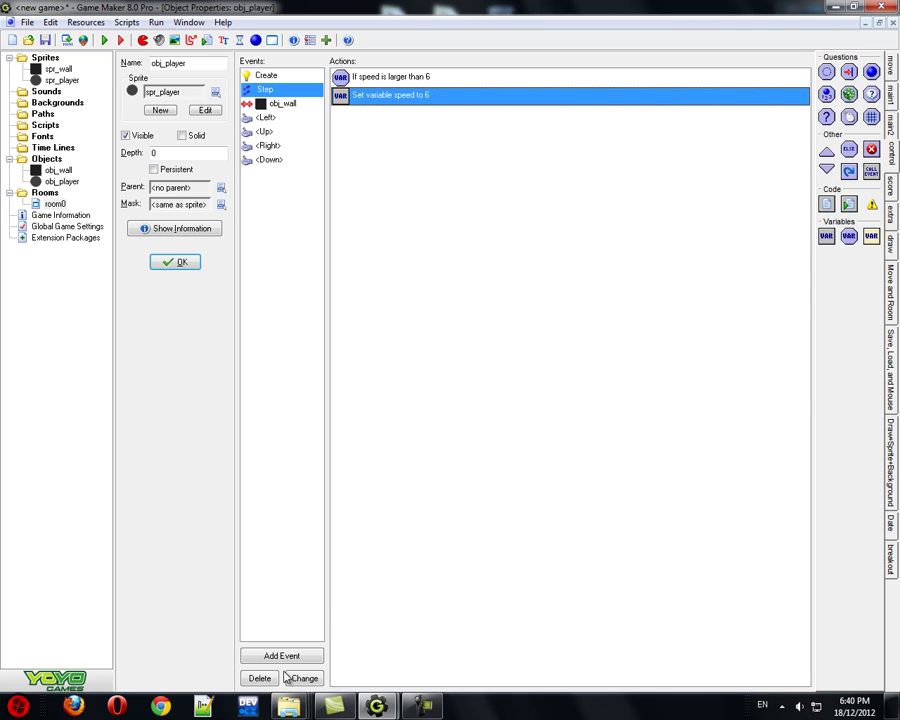
Recheck the vertical speed value and Relative option of the <Up> event's action.
left_click(280, 132)
double_click(358, 78)
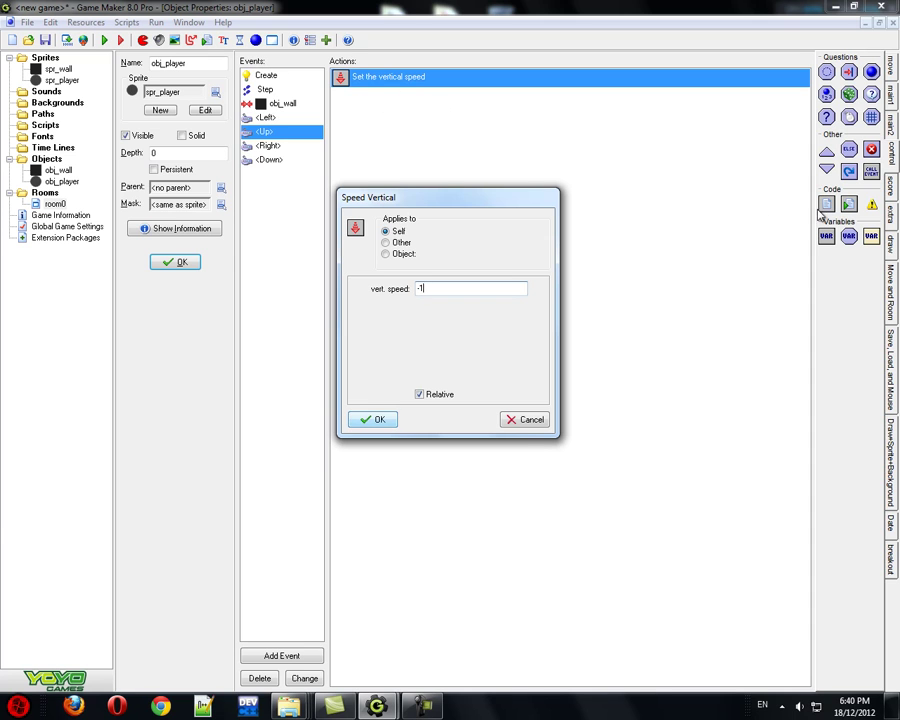
key("Return")
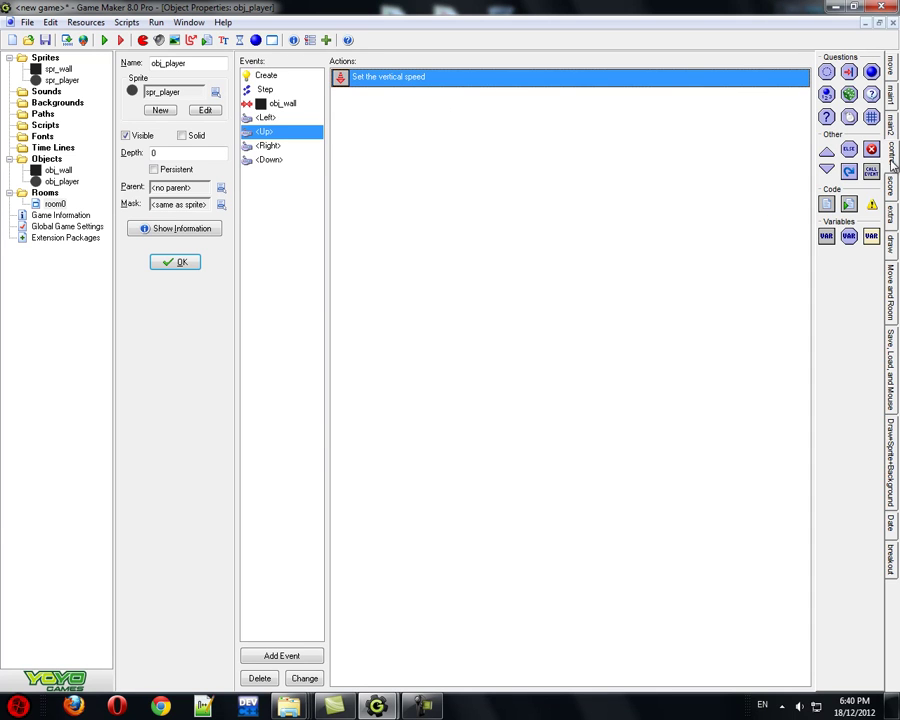
Recheck the Step event's Set Variable action and the value it assigns to speed.
left_click(265, 89)
double_click(426, 95)
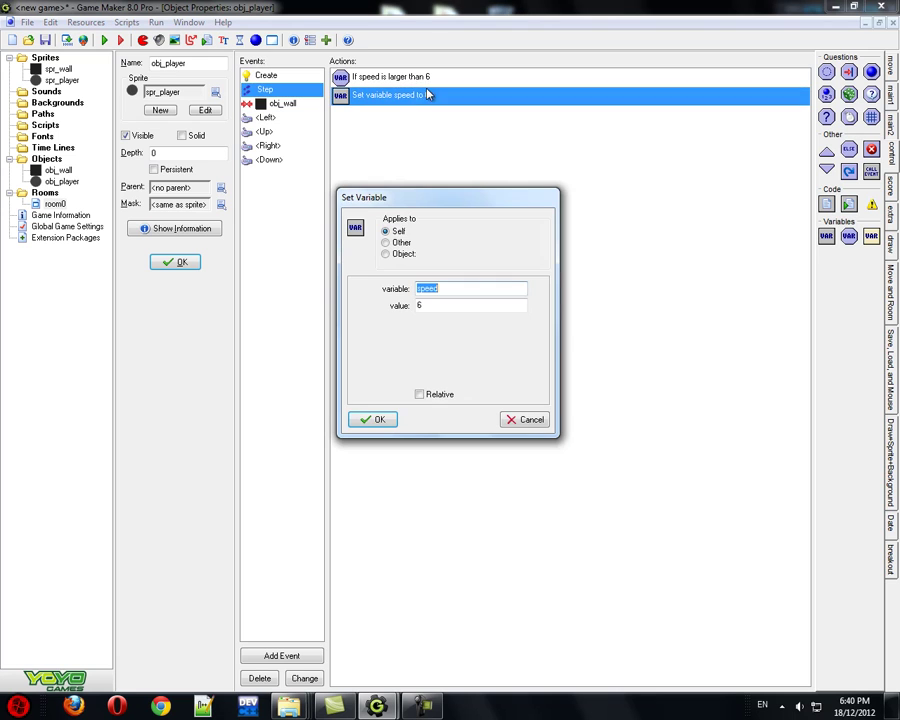
key("Tab")
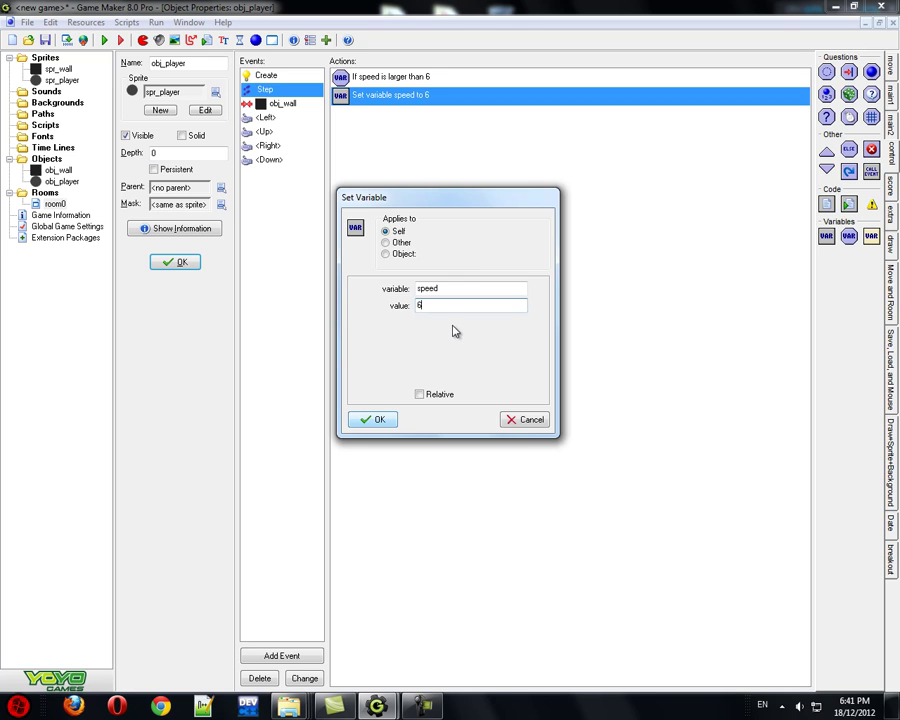
key("Return")
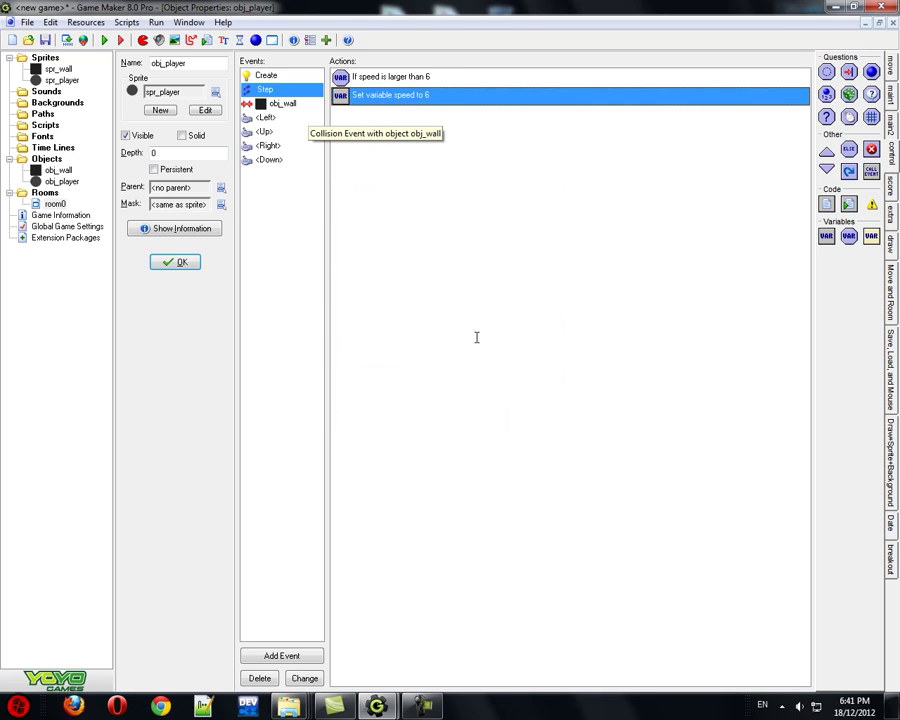
View obj_player's collision event with obj_wall and the objects offered for a collision event.
left_click(283, 104)
left_click(282, 656)
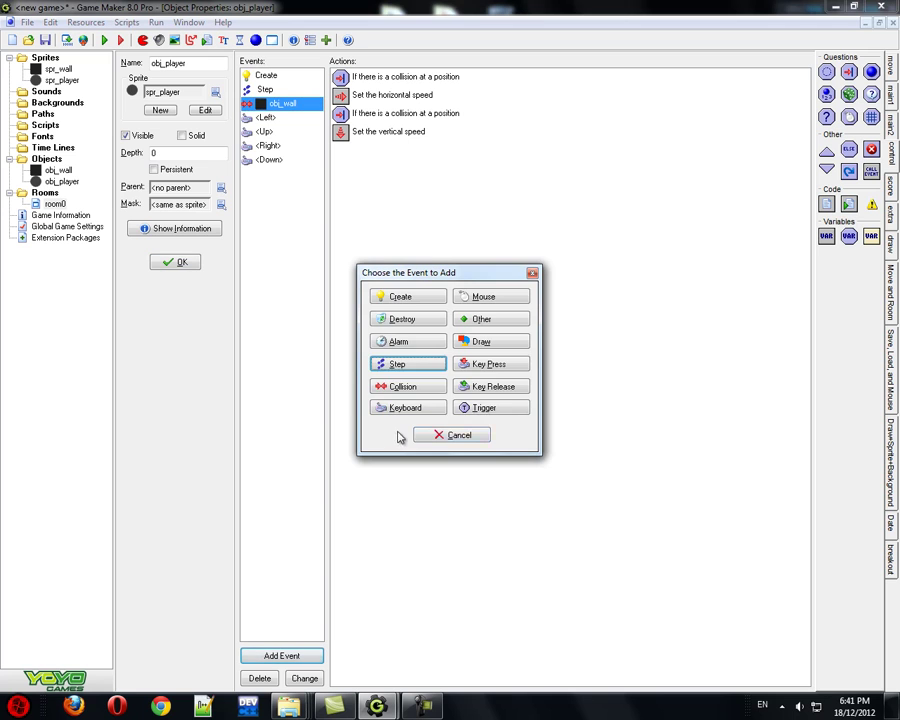
left_click(430, 389)
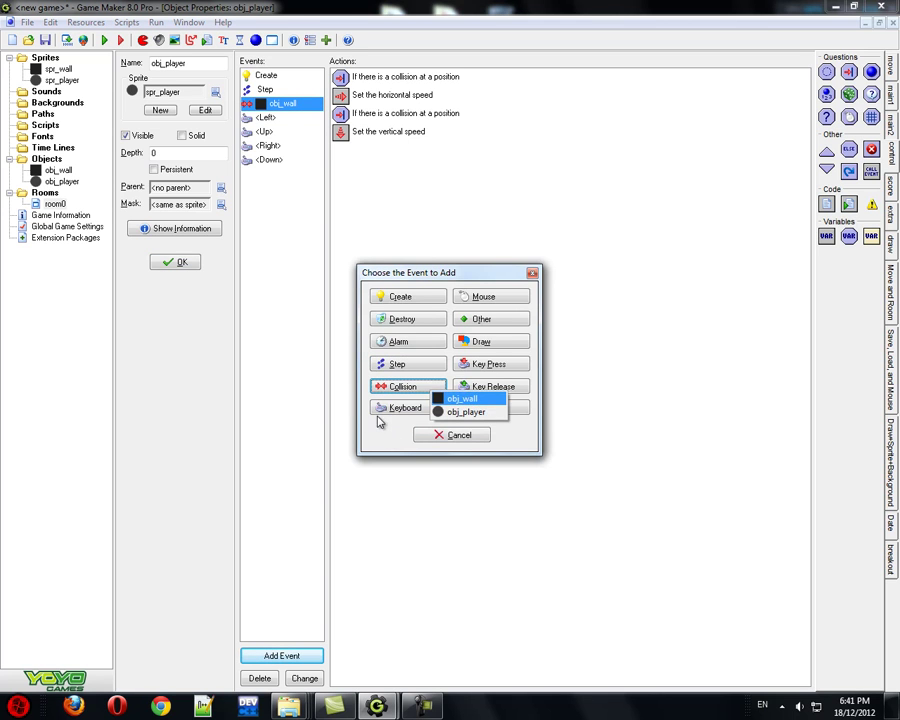
key("Return")
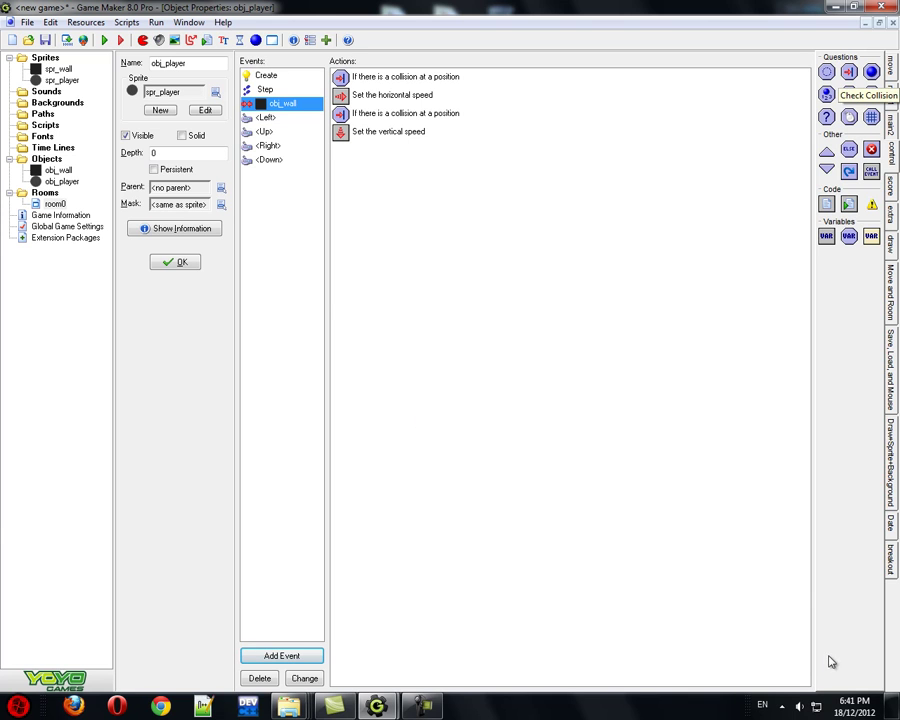
Start adding a Check Collision action to the obj_wall event, cancel it, and examine the first existing collision check's settings.
left_click_drag(452, 184, 405, 110)
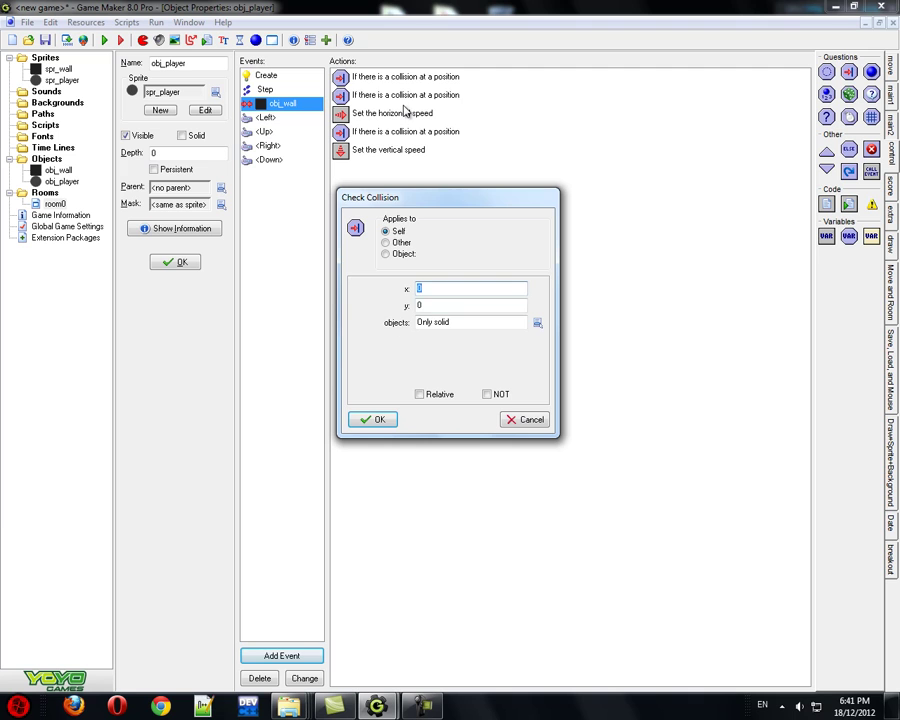
key("Escape")
double_click(410, 80)
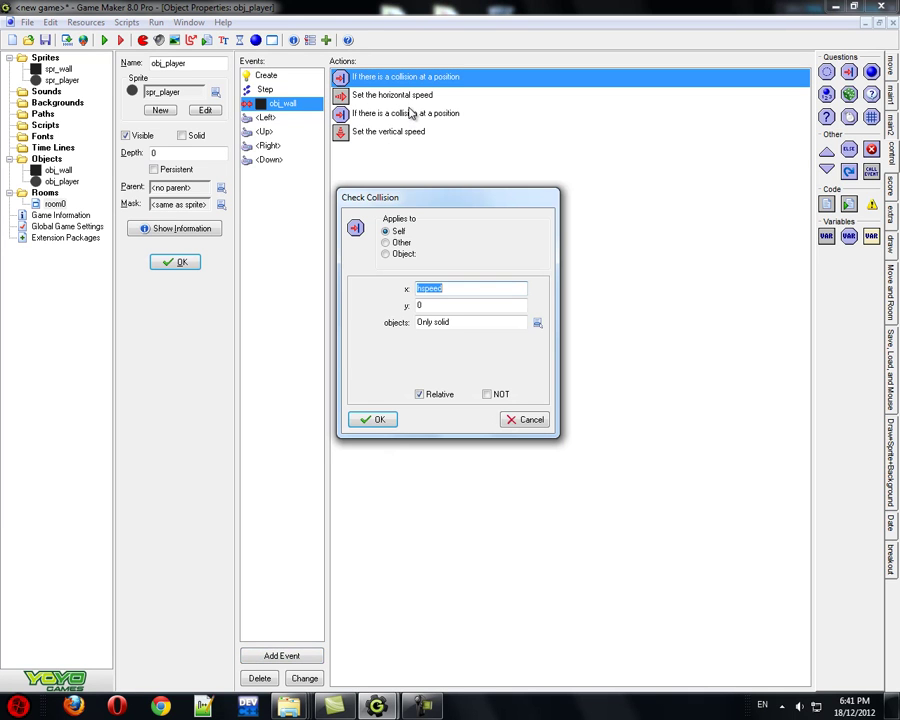
key("Right")
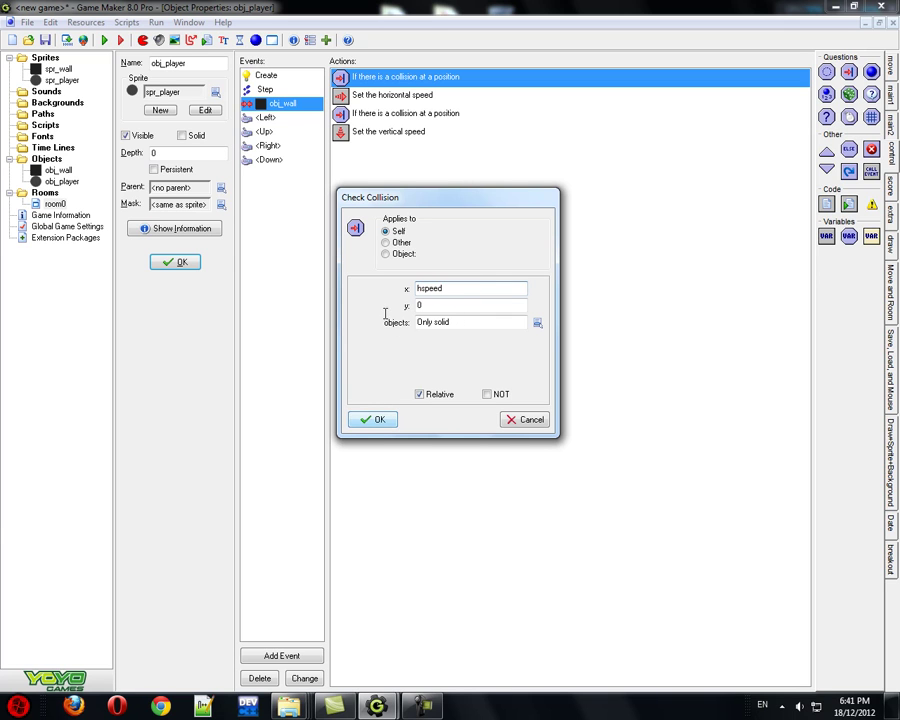
Recheck the first collision check of the obj_wall event and examine the Speed Horizontal action that follows it.
key("Return")
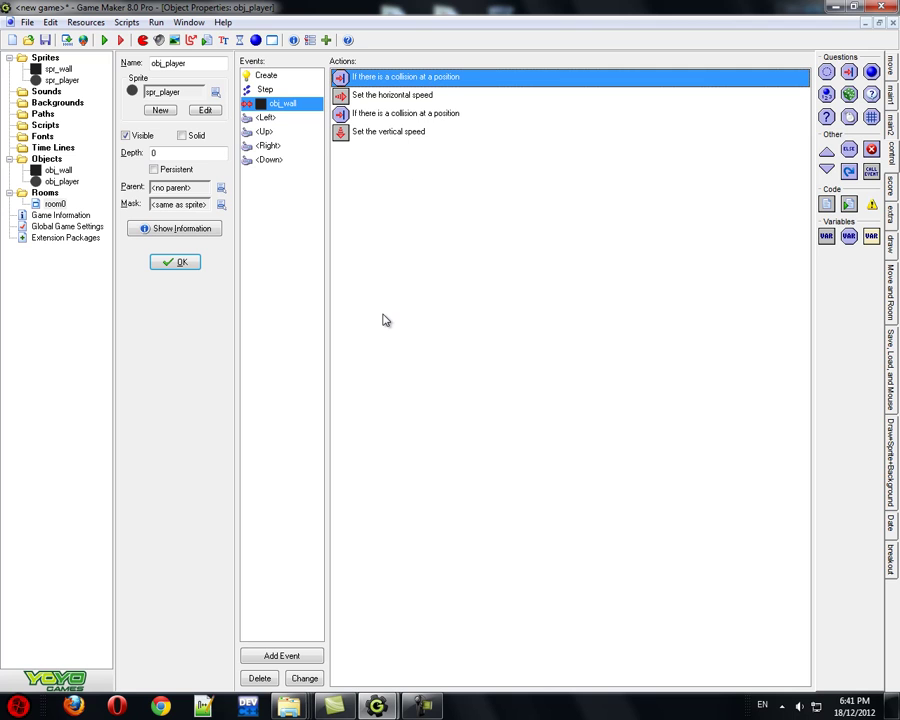
key("Return")
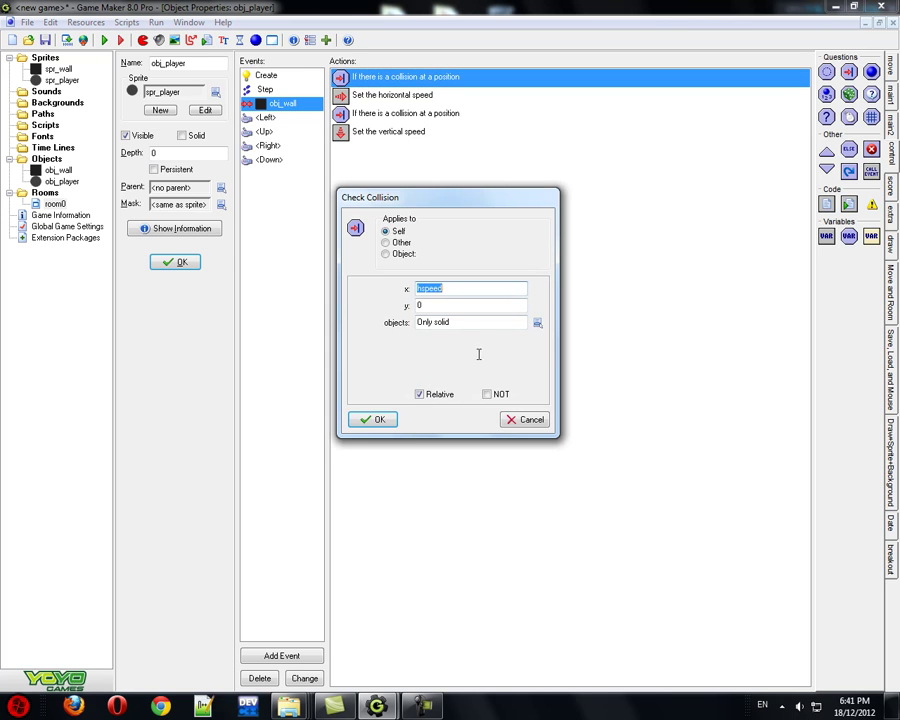
key("Return")
key("Down")
key("Return")
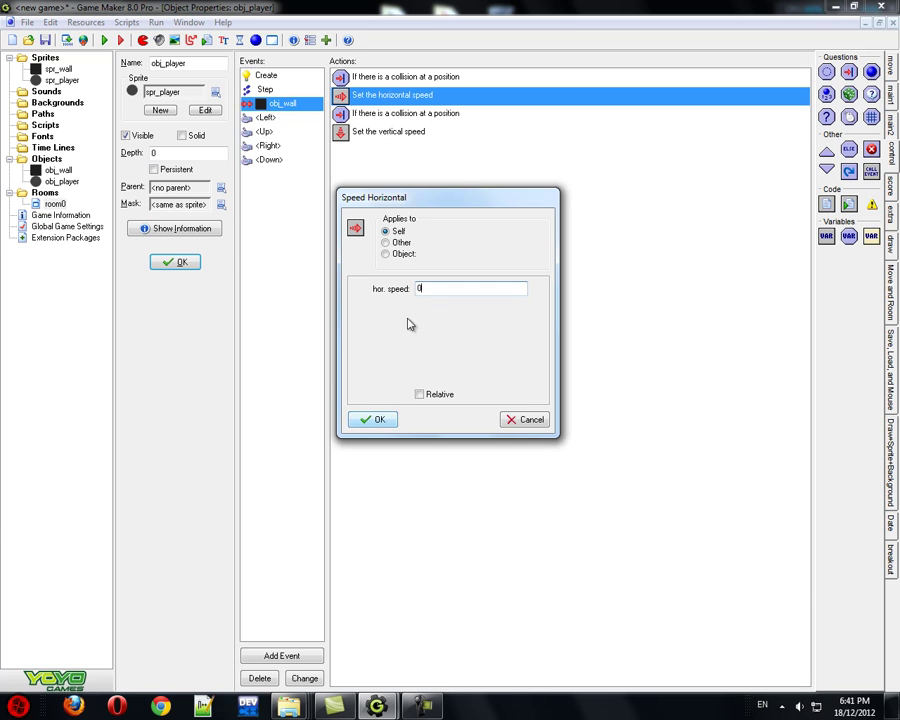
key("Return")
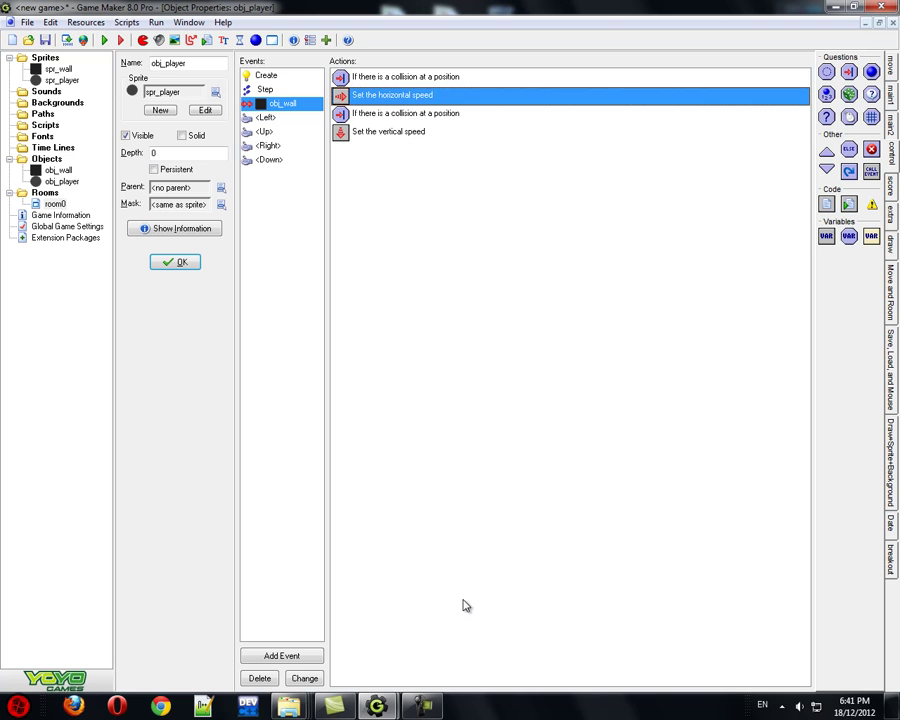
Examine the x, y and objects settings of the second collision check in the obj_wall event.
key("Down")
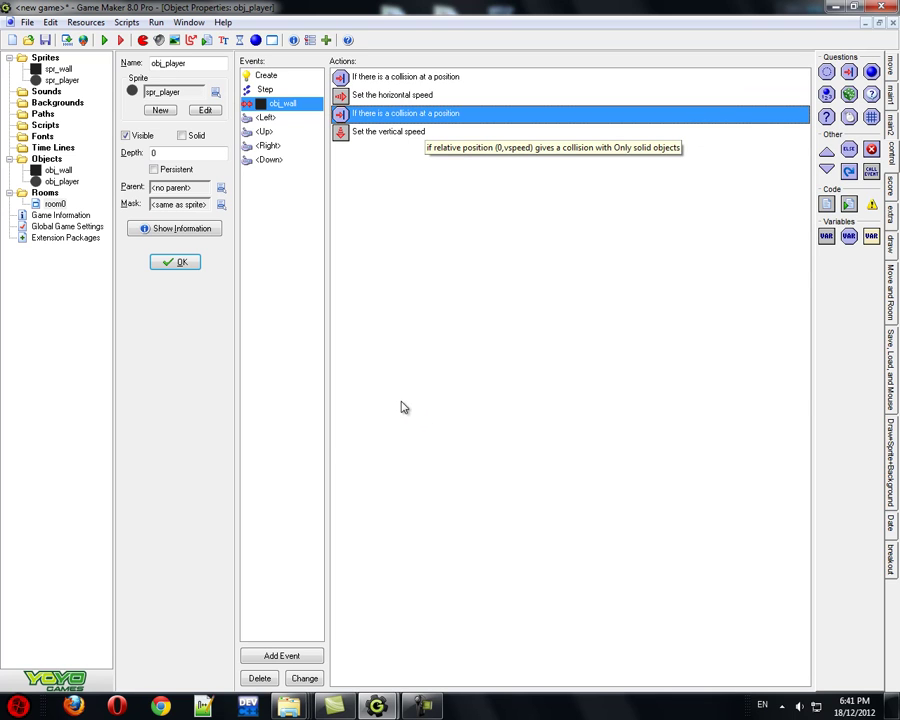
key("Return")
key("Tab")
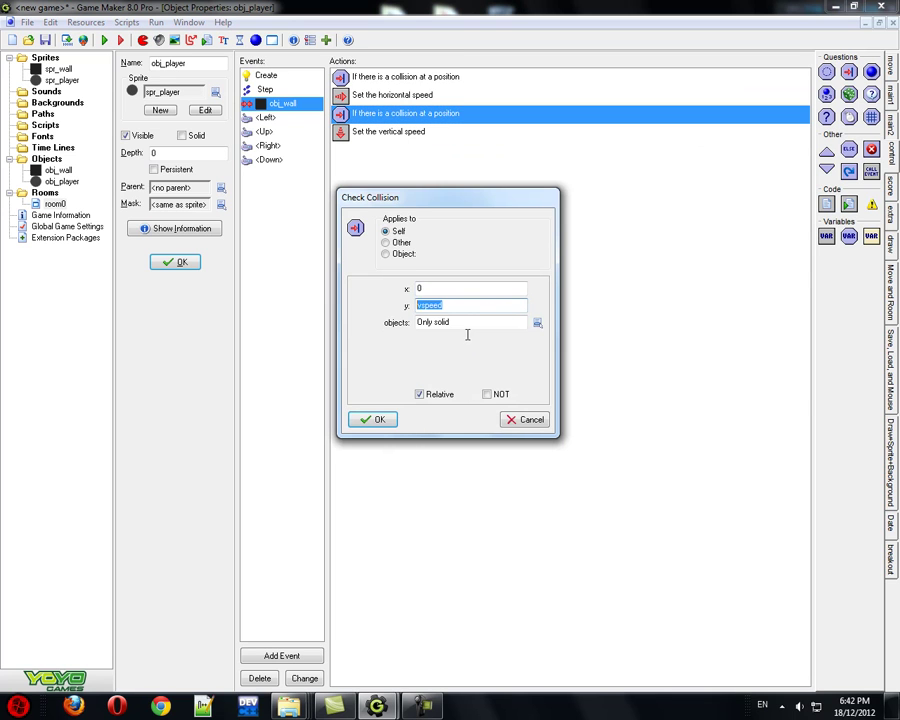
left_click(464, 306)
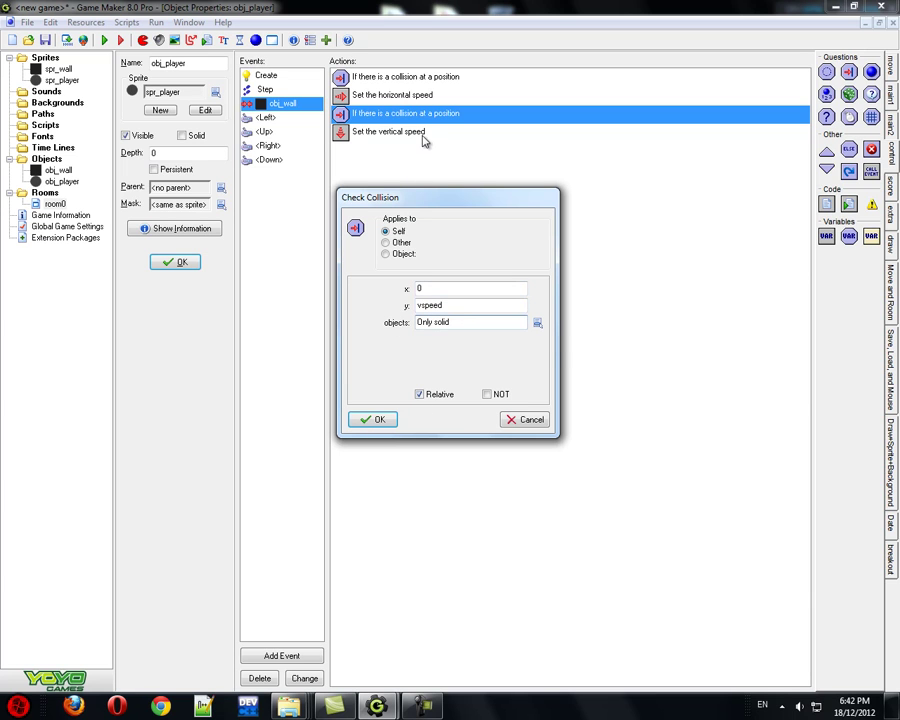
left_click(482, 321)
left_click(503, 329)
left_click(386, 423)
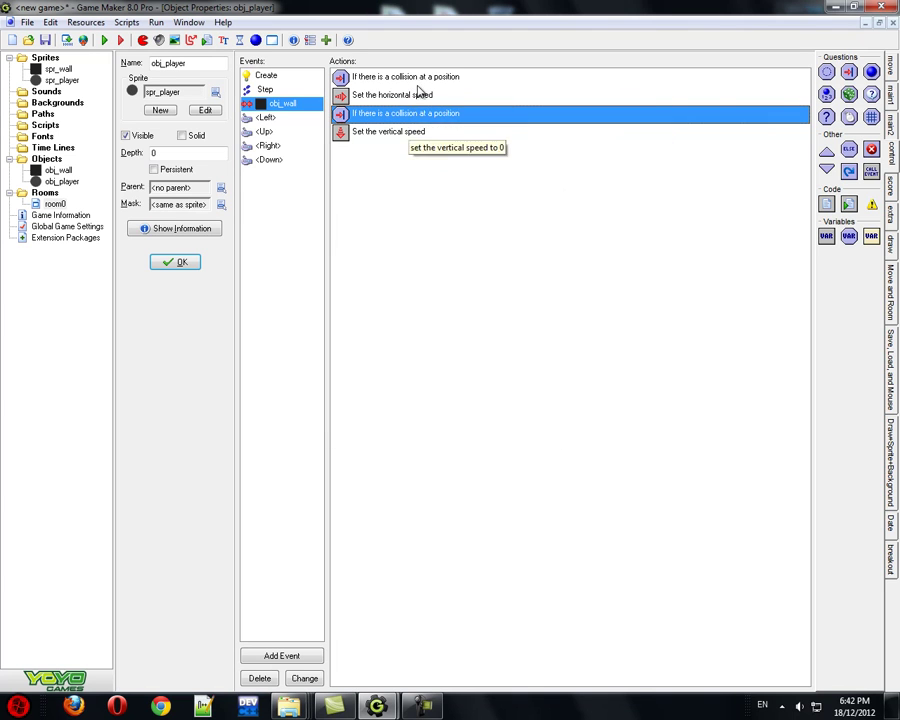
Examine the Speed Vertical action's settings and compare the horizontal and vertical action pairs in the obj_wall event.
double_click(423, 133)
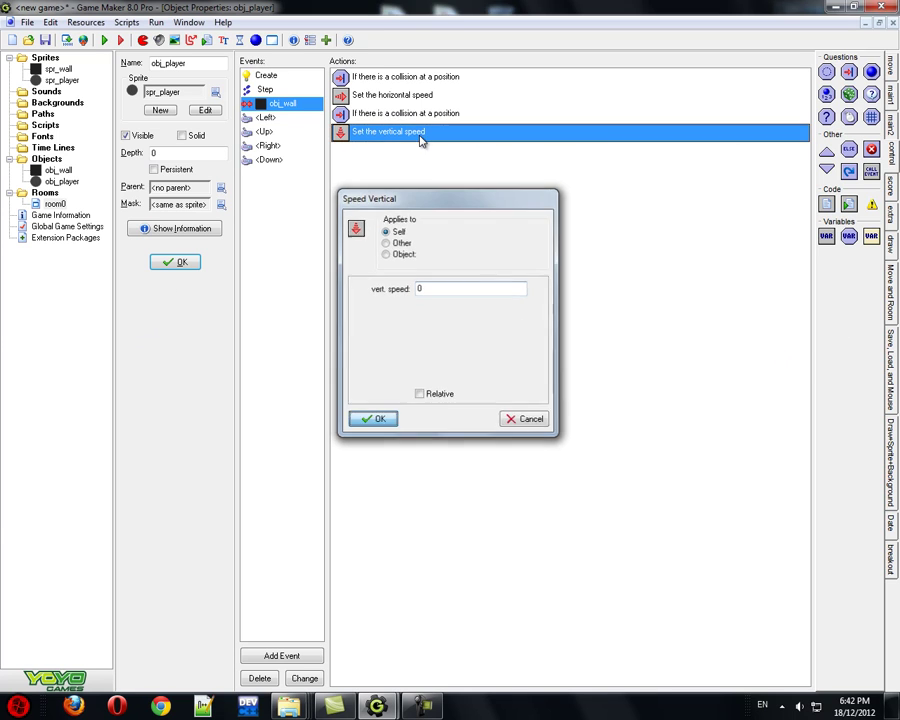
key("Return")
key("Up")
key("Up")
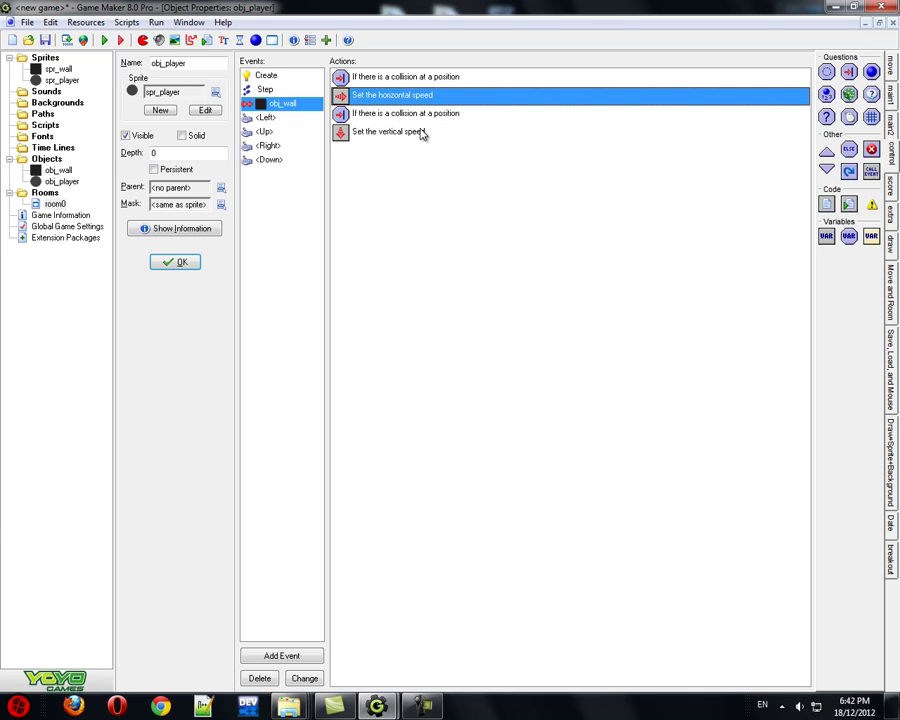
key("Down")
key("Down")
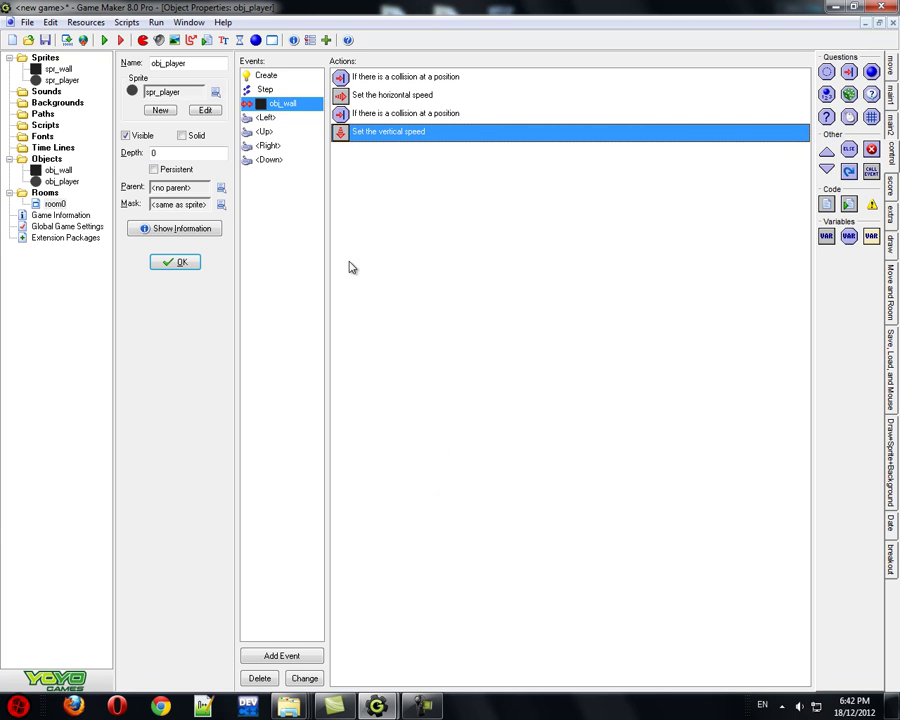
key("Up")
left_click(462, 78)
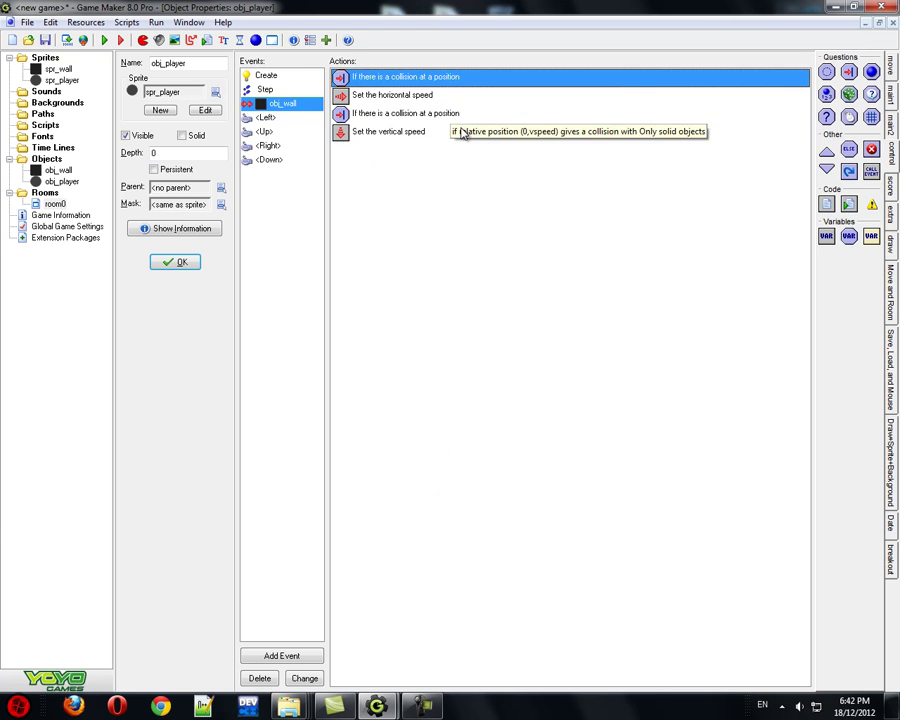
left_click(460, 132)
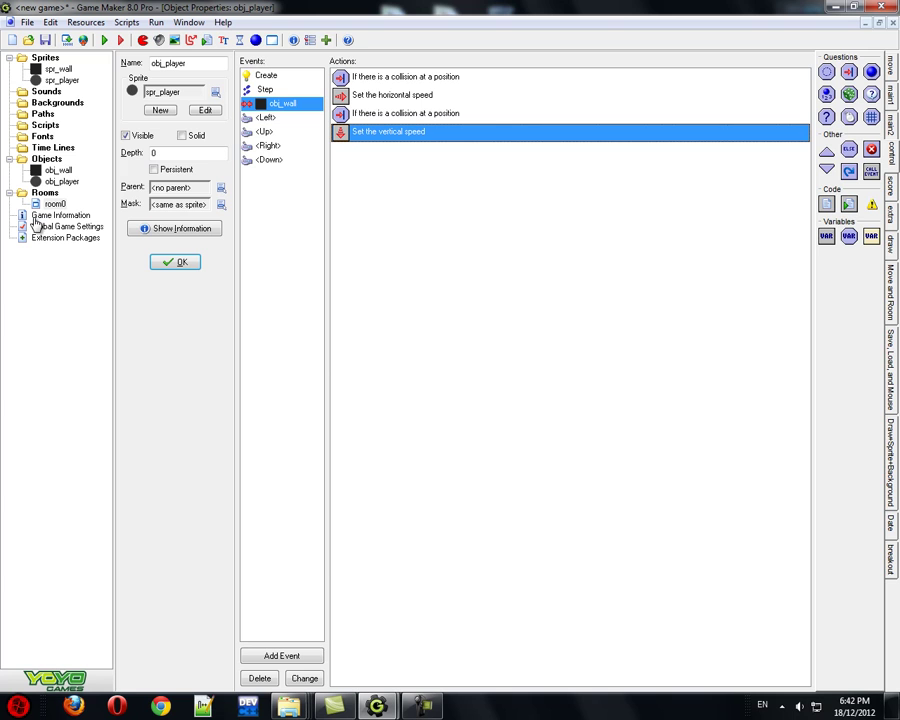
Add Reverse Vertical and Reverse Horizontal actions applied to Self at the end of the obj_wall event.
left_click(891, 96)
left_click(891, 65)
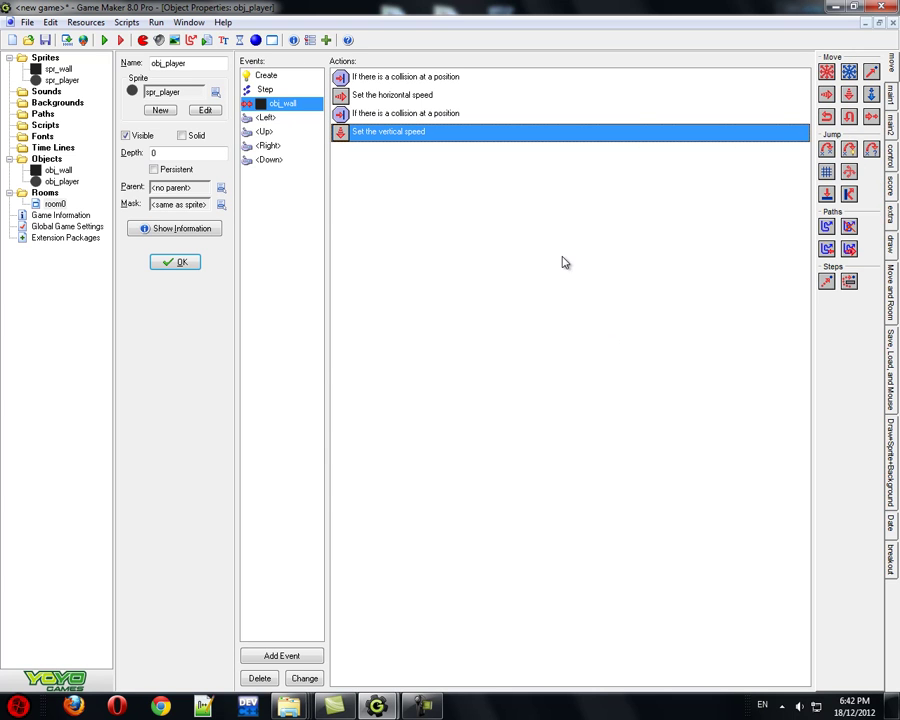
left_click_drag(562, 262, 556, 250)
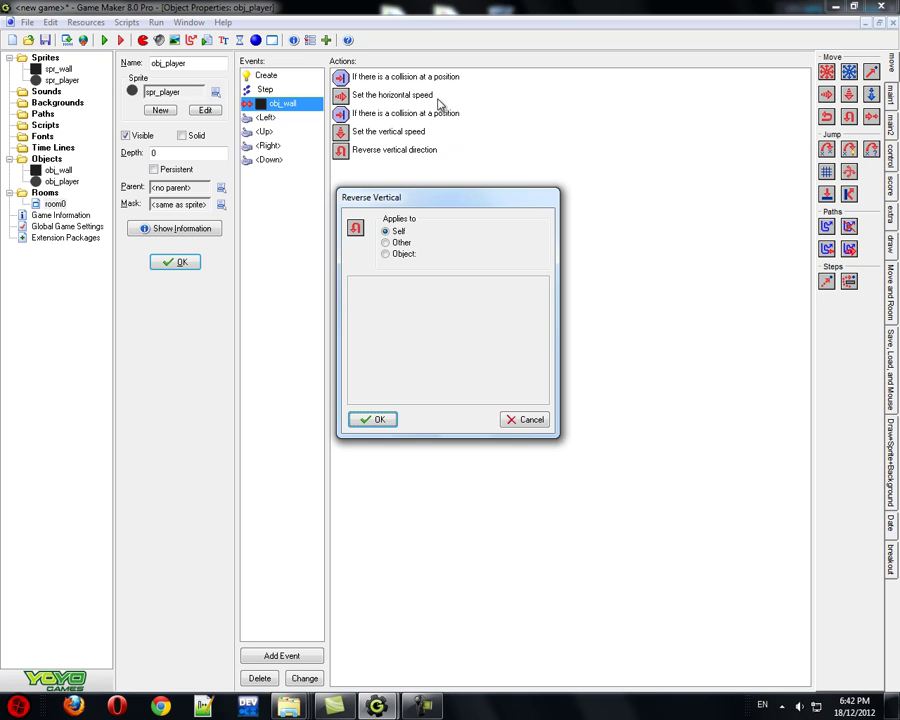
key("Return")
left_click_drag(397, 86, 400, 180)
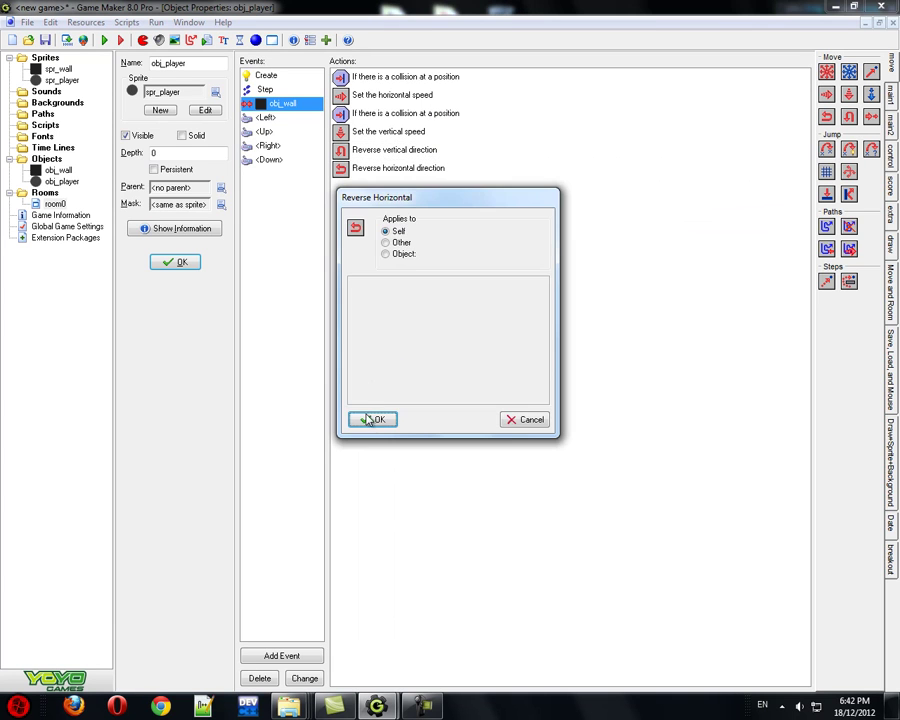
key("Return")
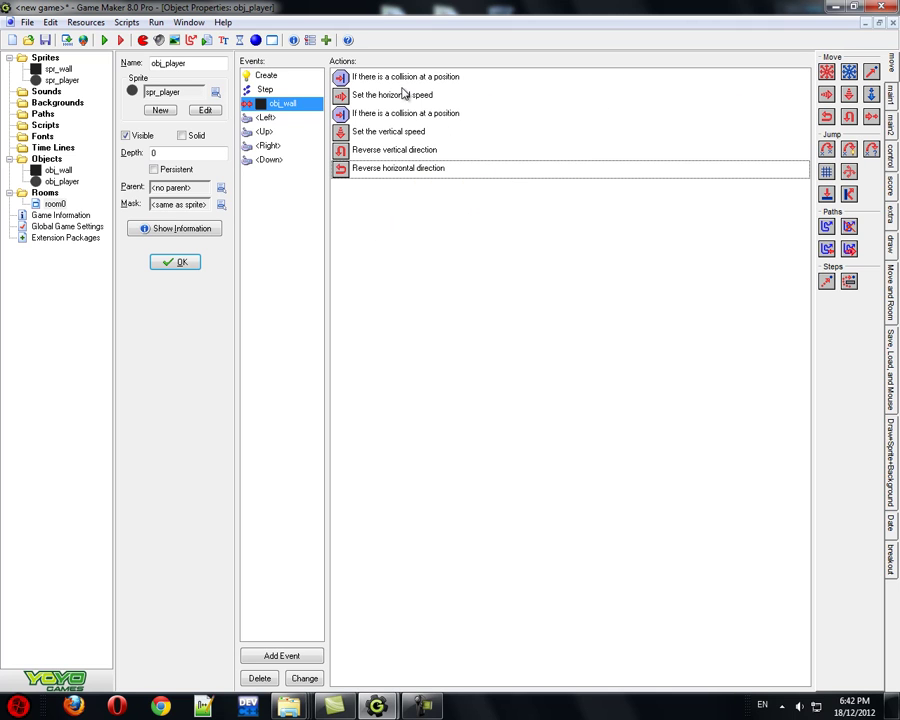
Delete the Reverse Horizontal and Reverse Vertical actions from the obj_wall event.
left_click(376, 189)
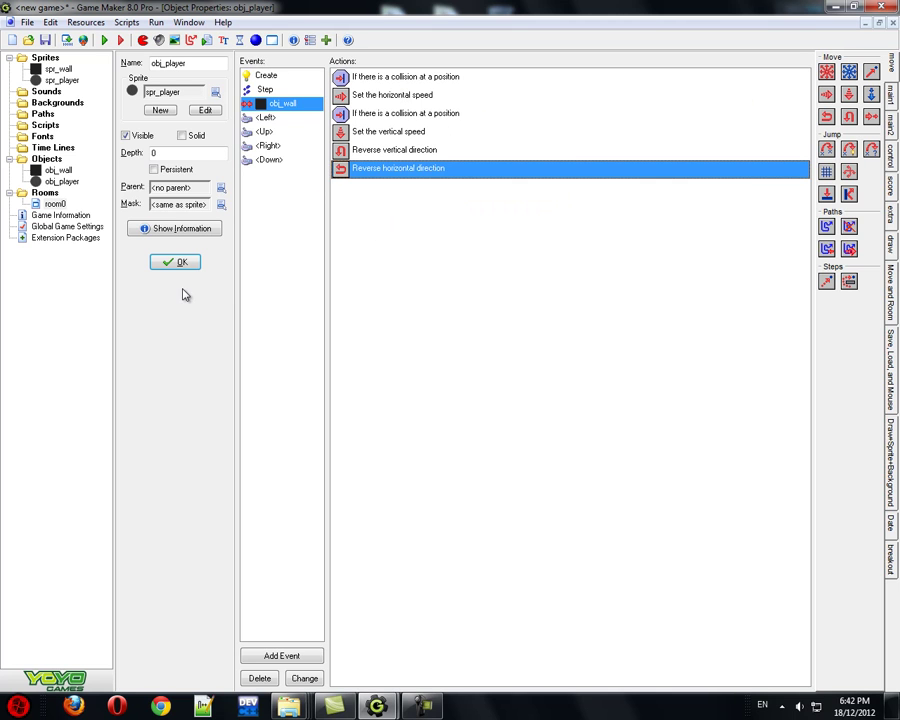
key("Delete")
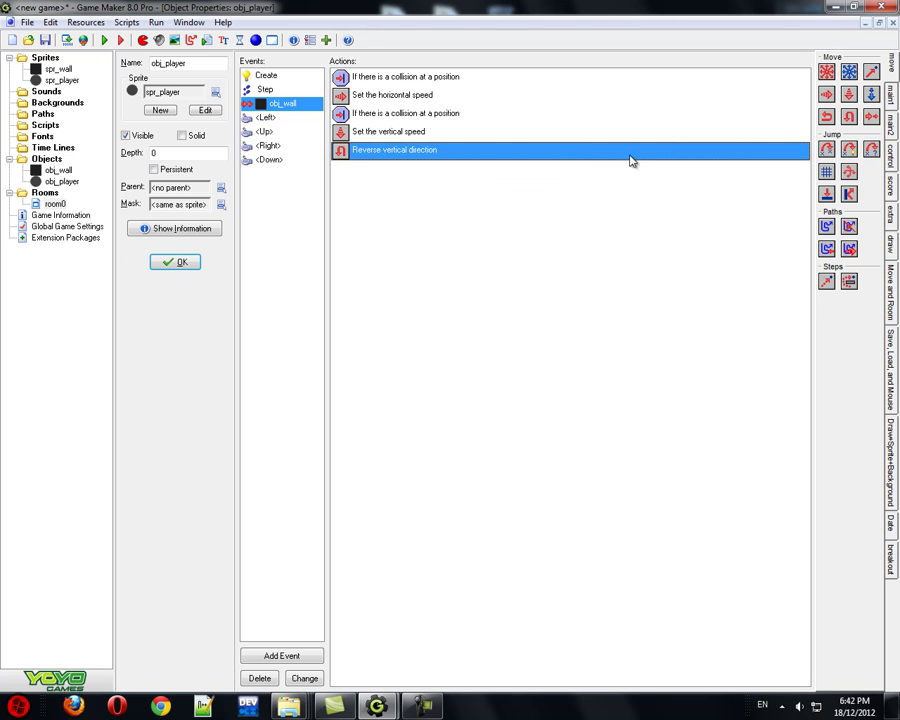
key("Delete")
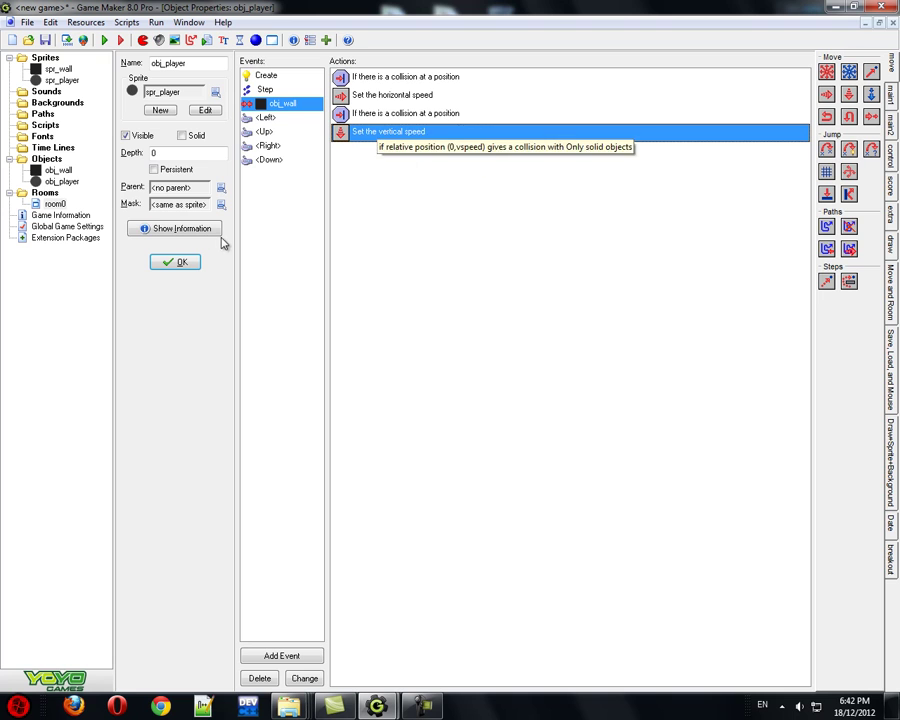
Recheck the obj_wall event's first collision check, close obj_player's properties and open room0.
key("Up")
key("Up")
key("Up")
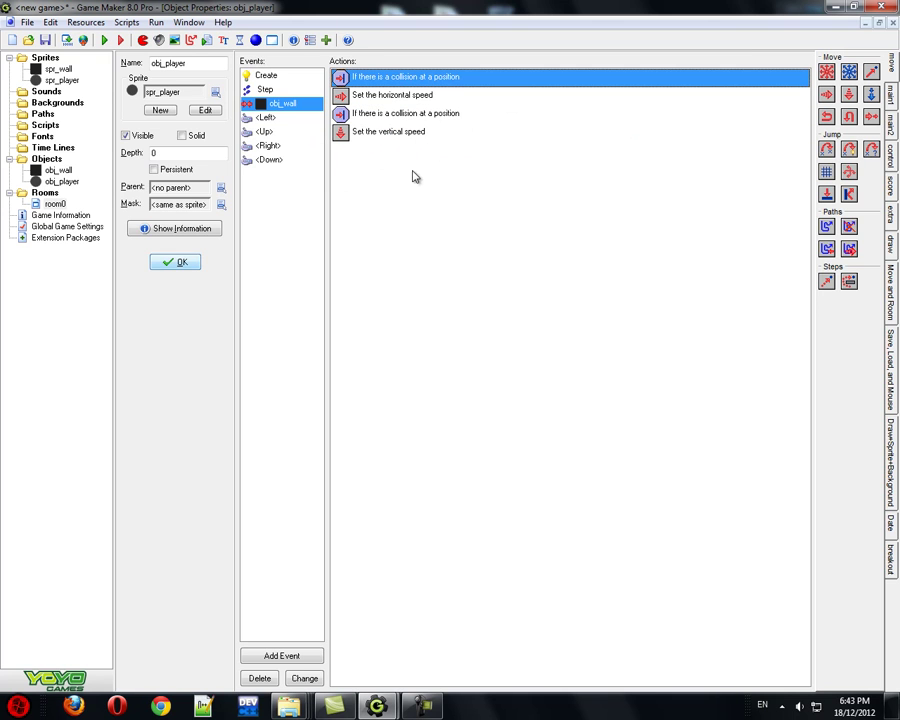
key("Return")
key("Down")
key("Up")
key("Return")
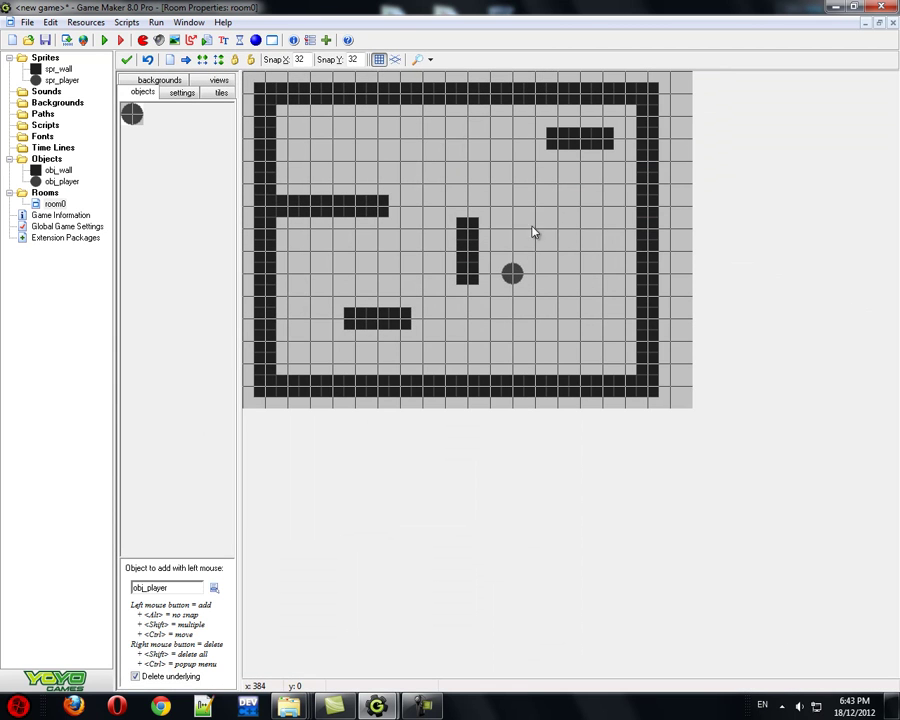
Choose obj_wall as the object to add, try painting walls across room0's upper area, and erase them again.
left_click(157, 281)
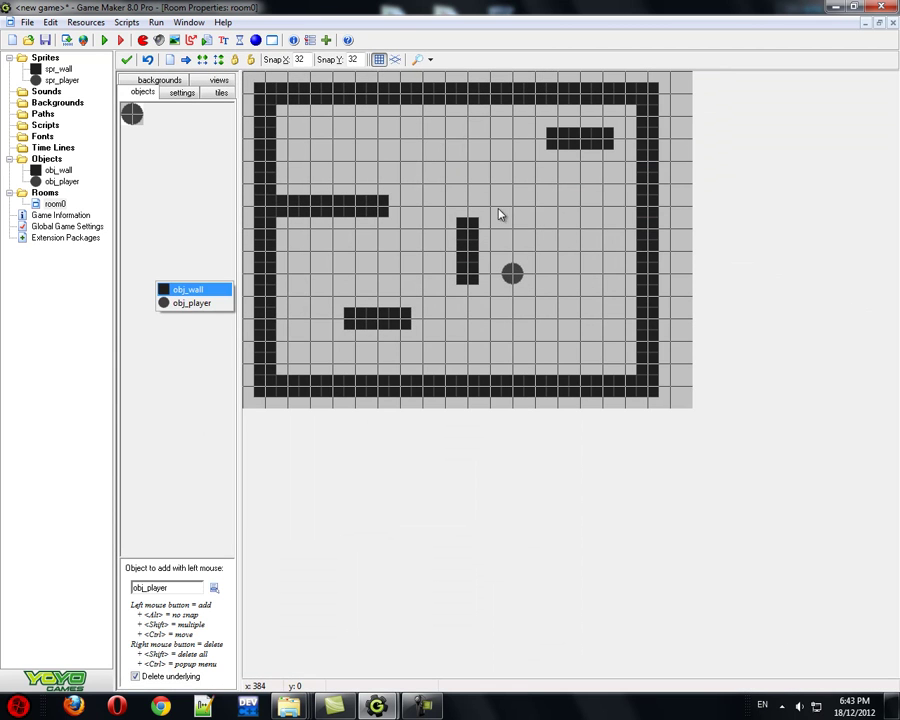
left_click(188, 289)
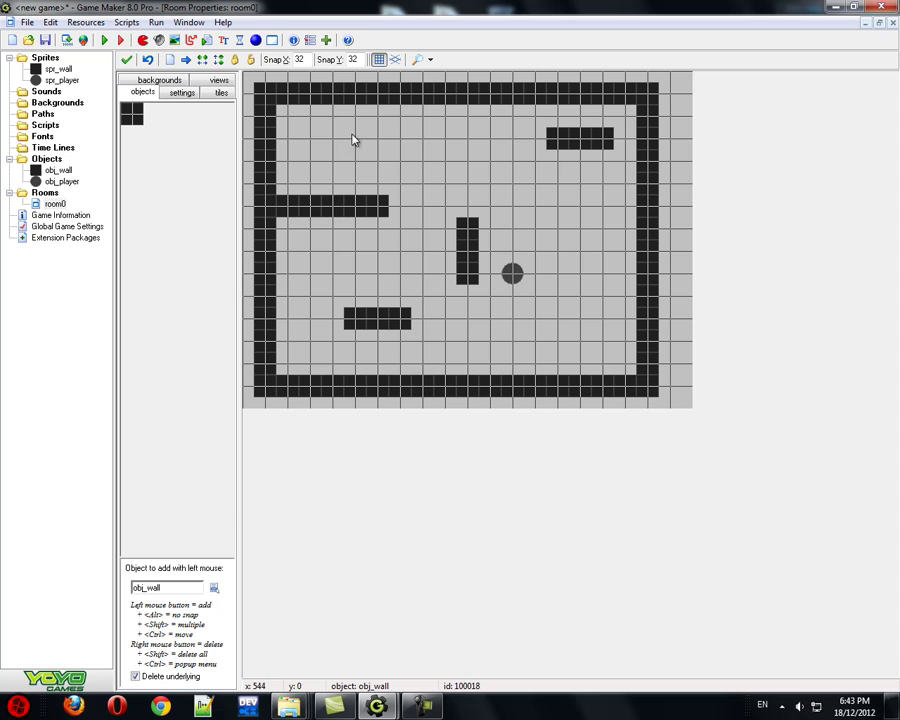
left_click_drag(315, 136, 450, 142, "shift")
right_click_drag(450, 142, 312, 142, "shift")
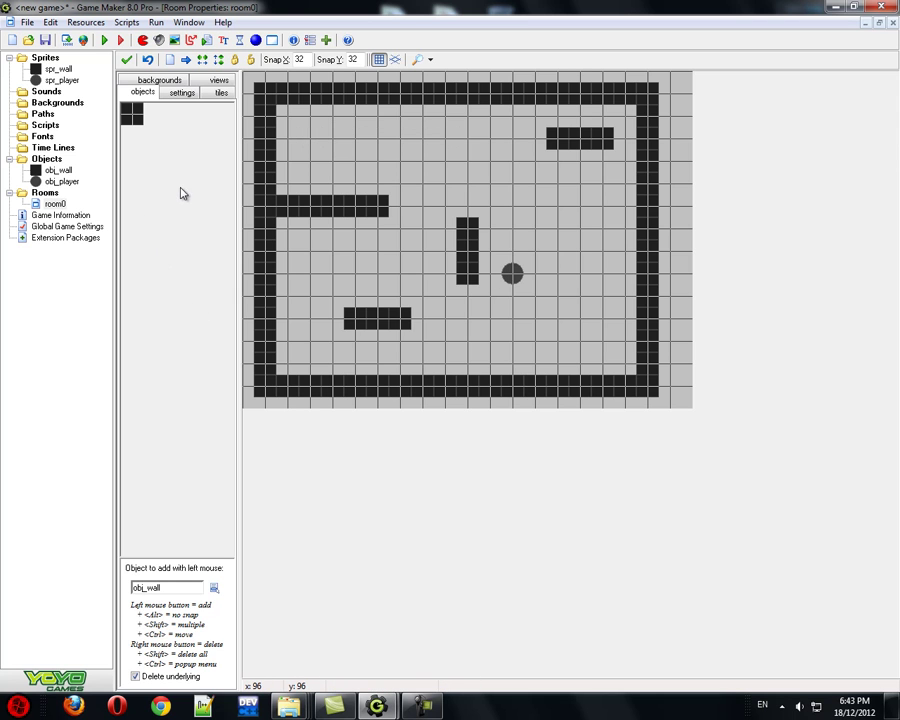
left_click_drag(350, 157, 505, 180, "shift")
mouse_move(505, 180)
right_mouse_down("shift")
mouse_move(491, 252)
mouse_move(496, 162)
mouse_move(351, 154)
right_mouse_up("shift")
Choose obj_player as the object to add, try placing an instance in room0, and remove it again.
left_click(205, 212)
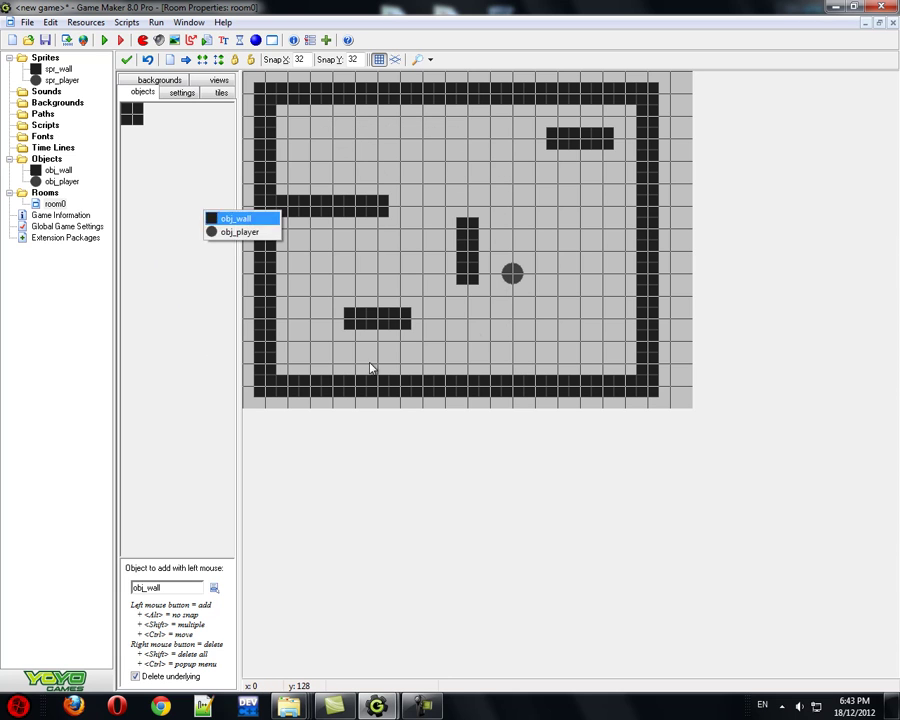
left_click(232, 229)
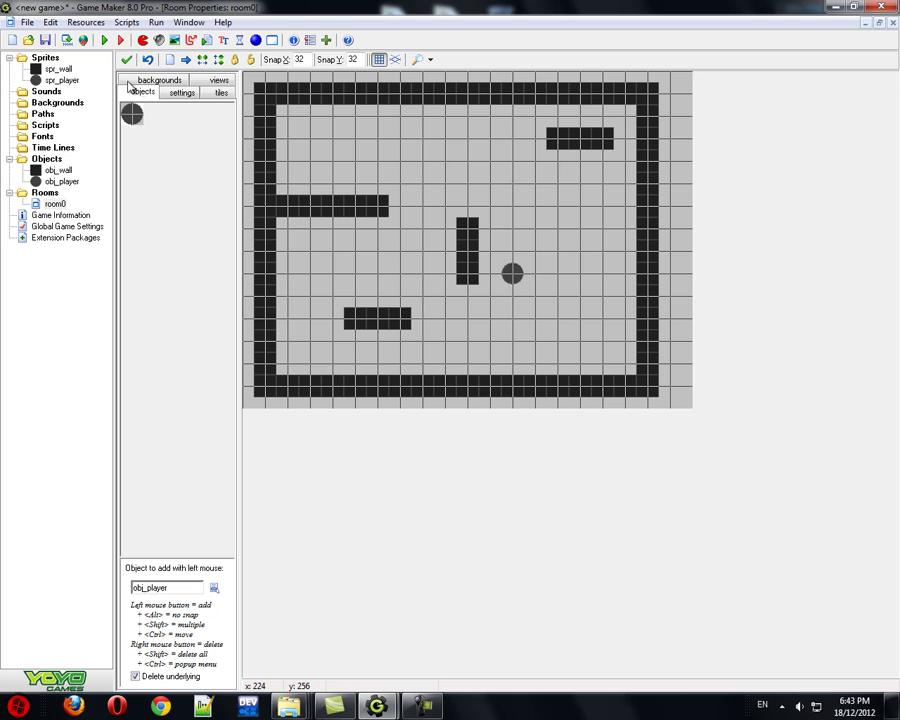
left_click(403, 255)
right_click(398, 255)
left_click(420, 270)
key("ctrl+z")
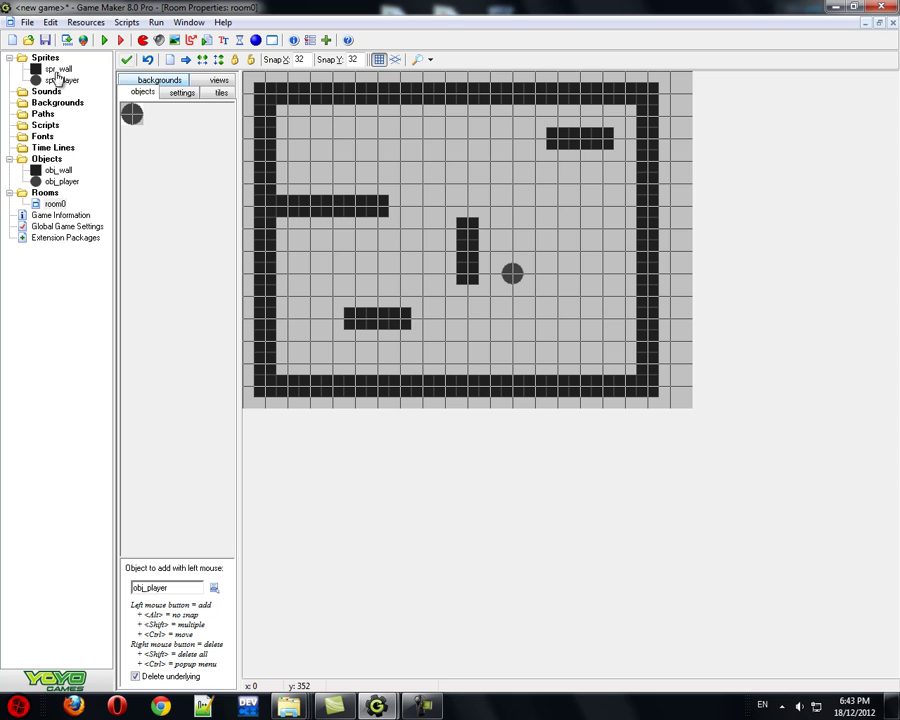
Look over room0's settings, close the room and run the game.
left_click(182, 93)
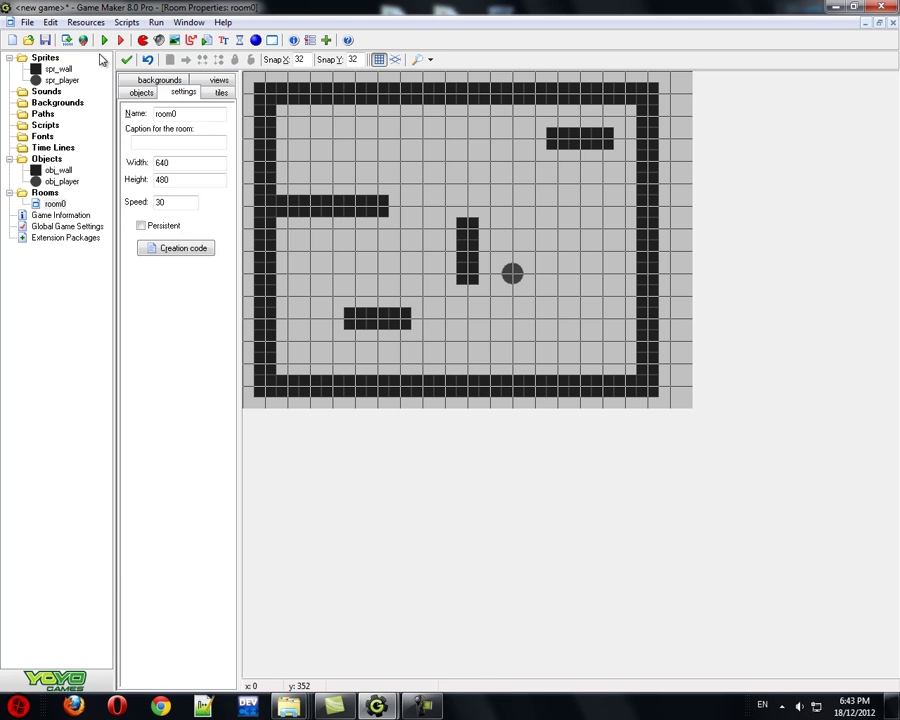
left_click(143, 92)
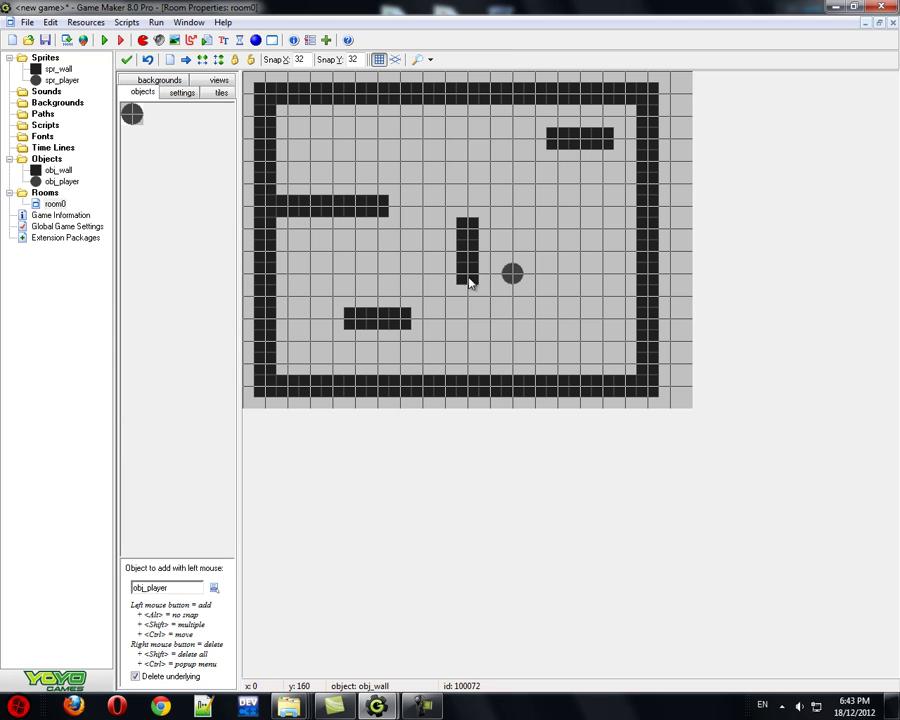
key("F5")
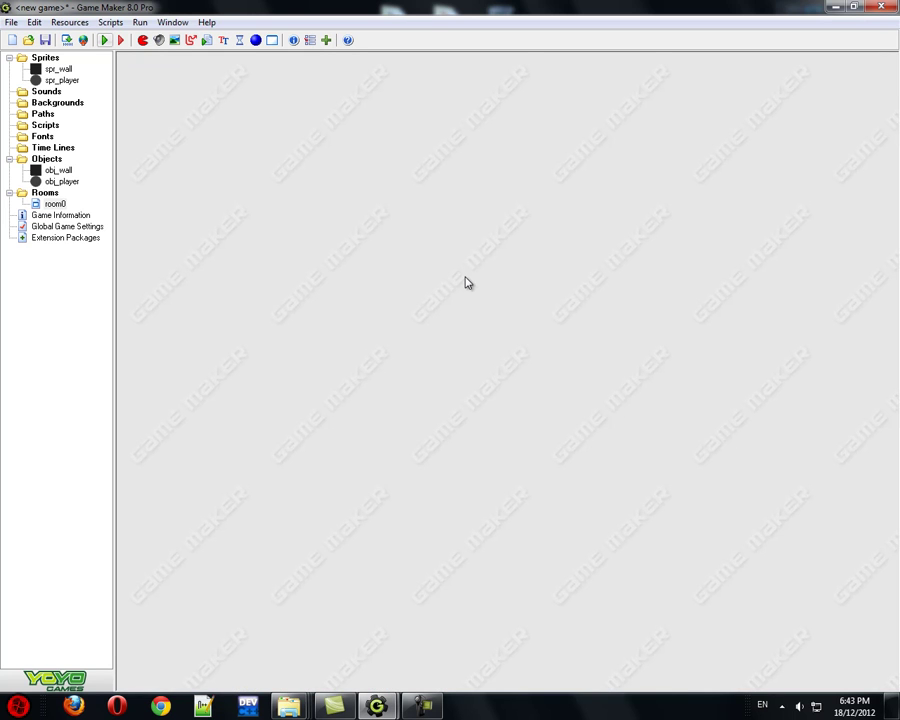
key("F5")
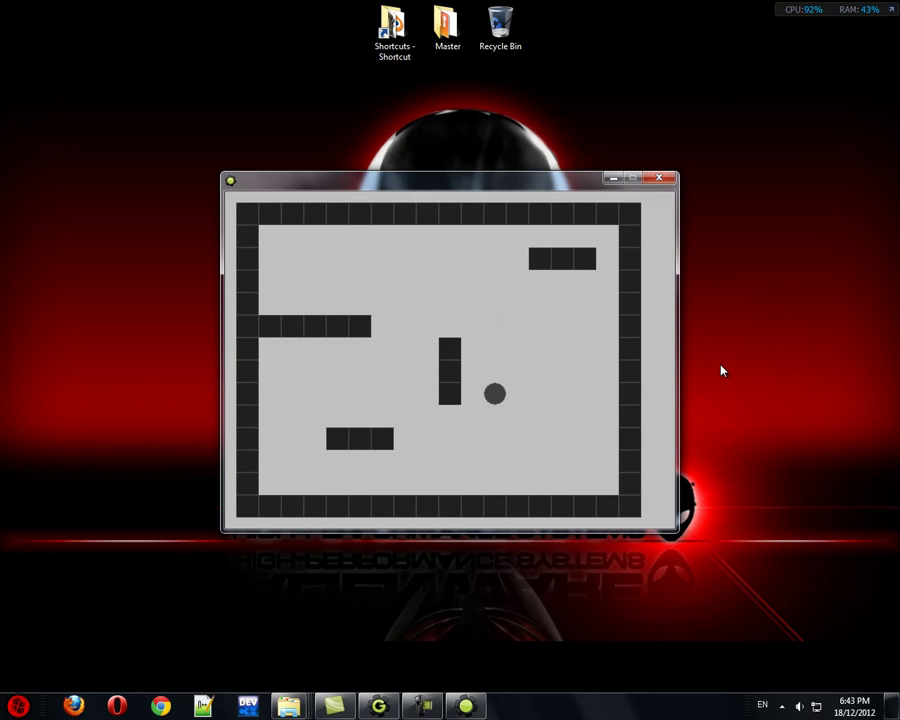
Steer the player ball in all four directions through the open middle and upper area of the room to test its movement.
key("Right")
key("Up")
key("Left")
key("Down")
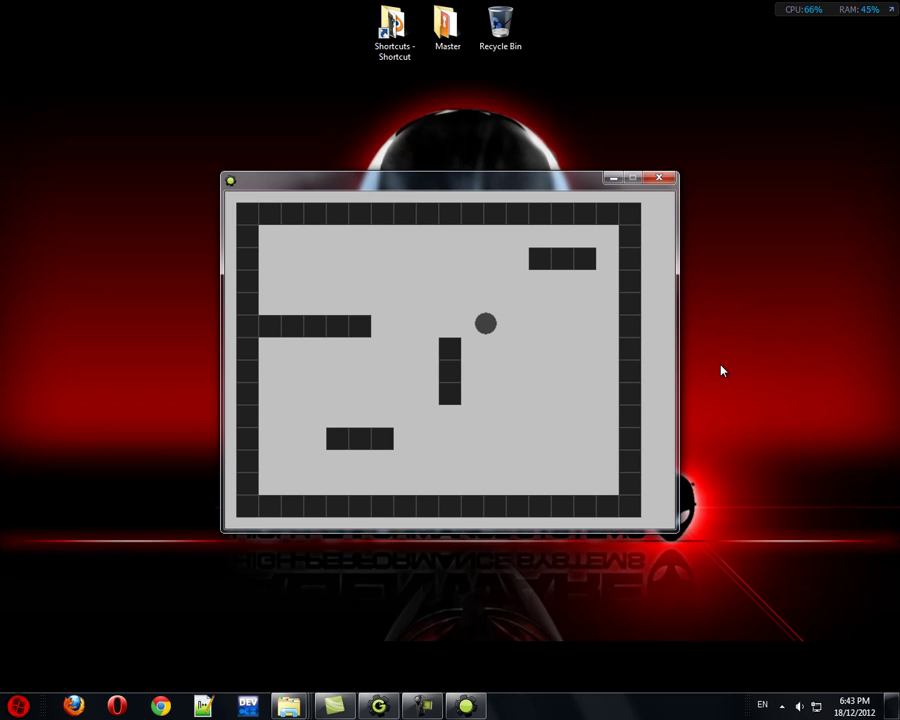
key("Right")
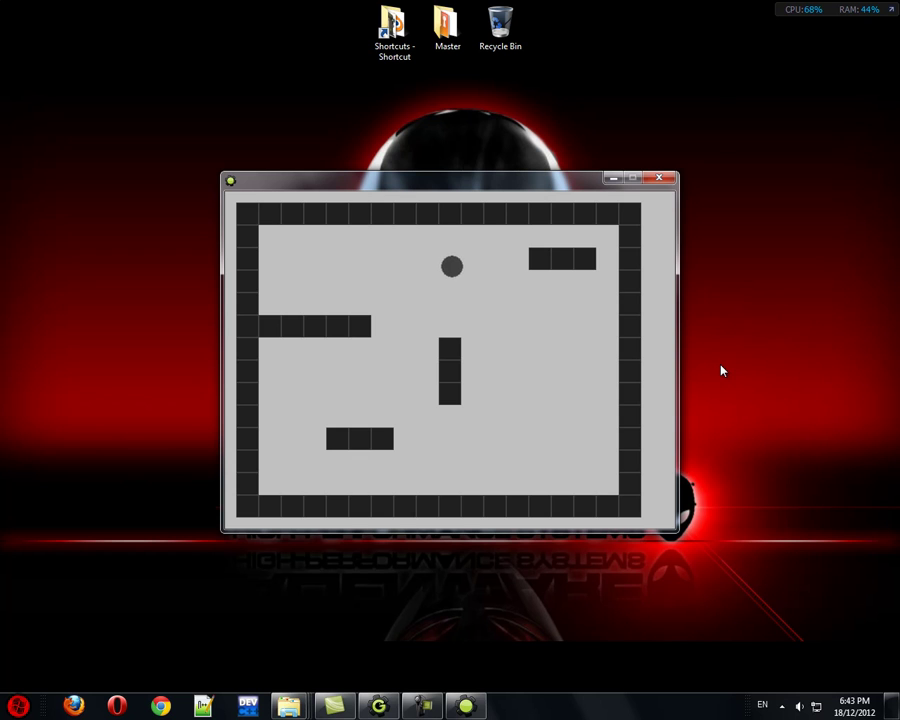
key("Down")
key("Right")
key("Up")
key("Left")
key("Left")
key("Down")
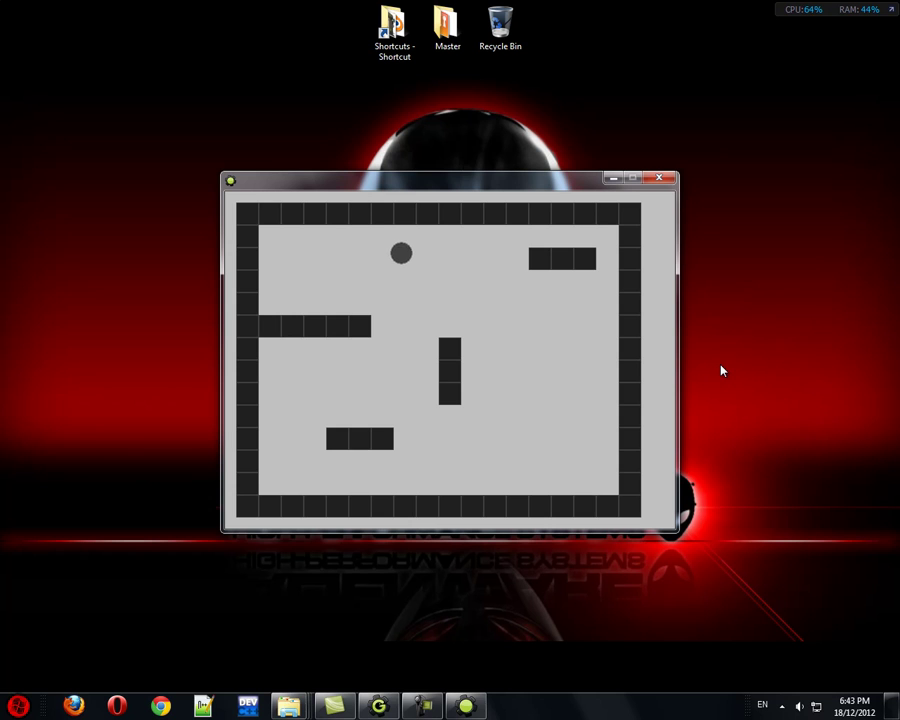
Steer the player ball from the room's upper area around to the open space east of the central vertical wall.
key("Up")
key("Left")
key("Down")
key("Right")
key("Right")
key("Down")
key("Right")
key("Up")
key("Left")
key("Left")
key("Down")
key("Right")
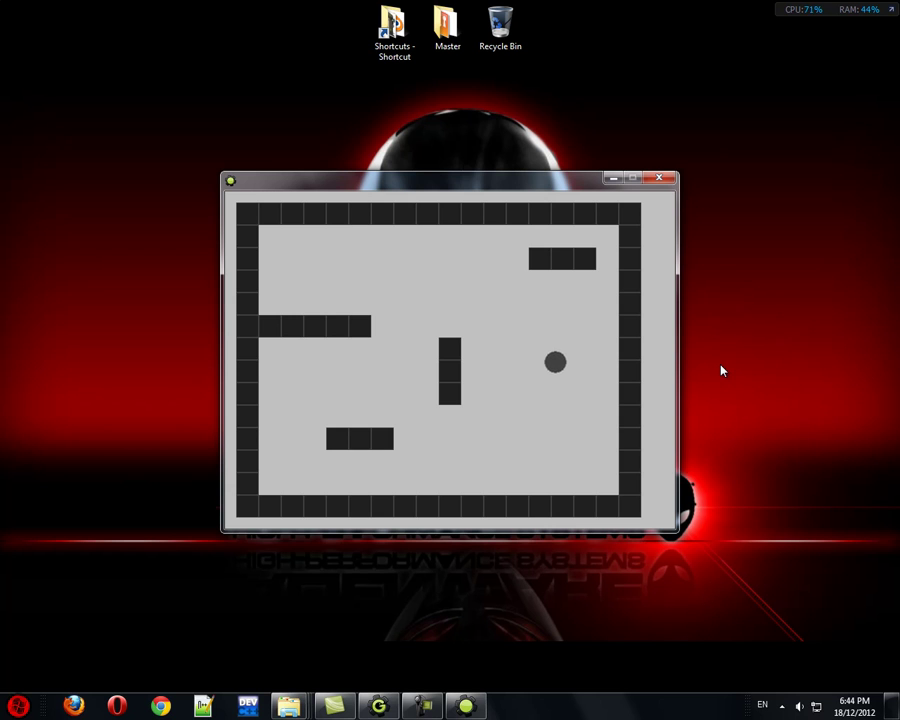
Move the player ball back and forth against the room's east wall and slide it up along that wall to test collisions.
key("Down")
key("Up")
key("Down")
key("Left")
key("Right")
key("Left")
key("Right")
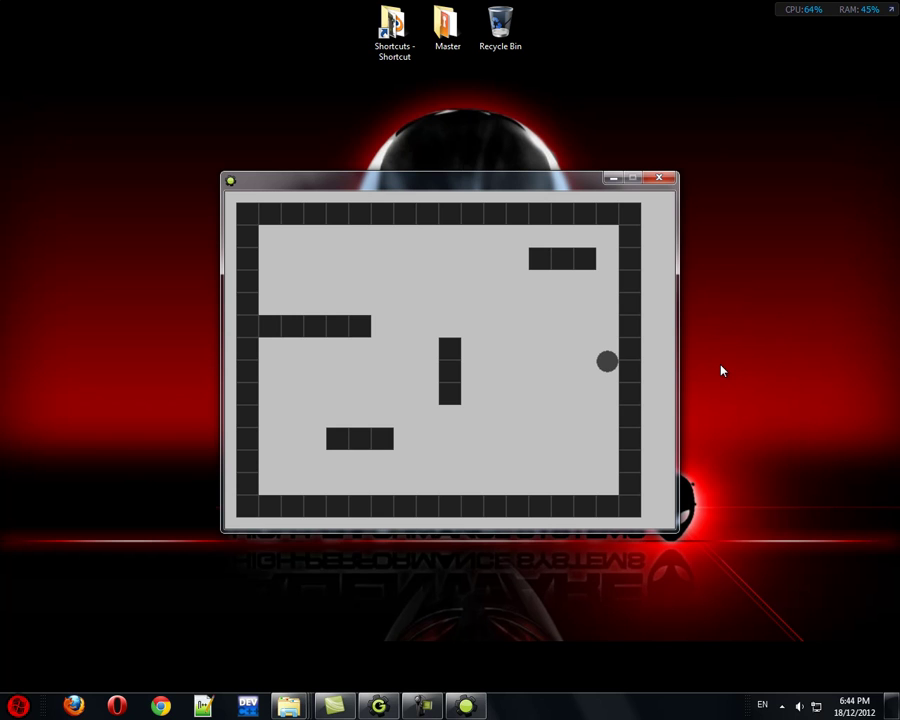
key("Left")
key("Right")
key("Up")
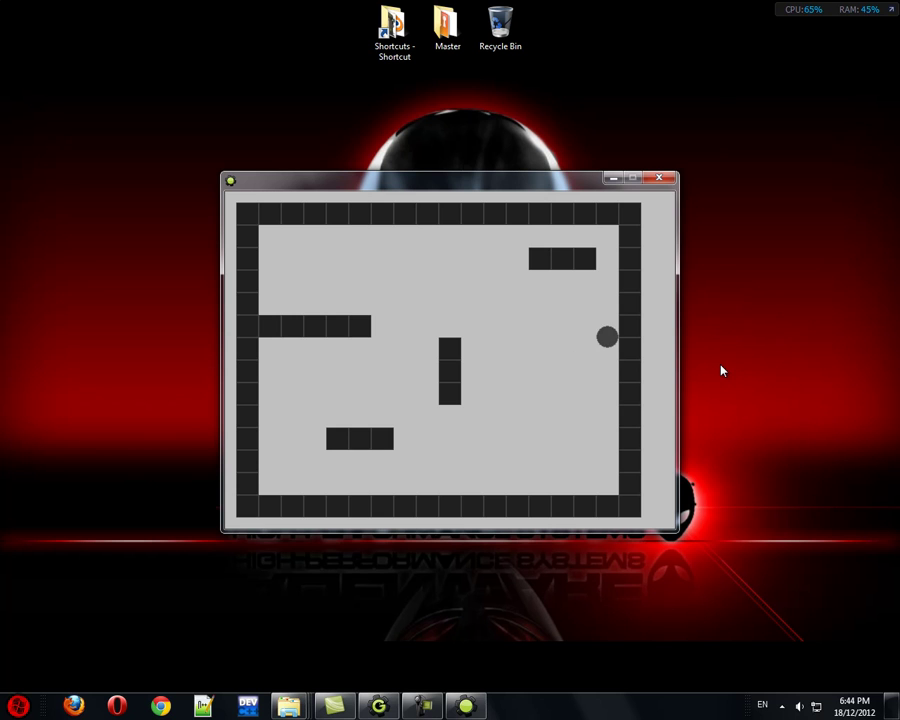
Test collisions along the room's south and west walls, steer the ball back across the room and quit the game.
key("Down")
key("Left")
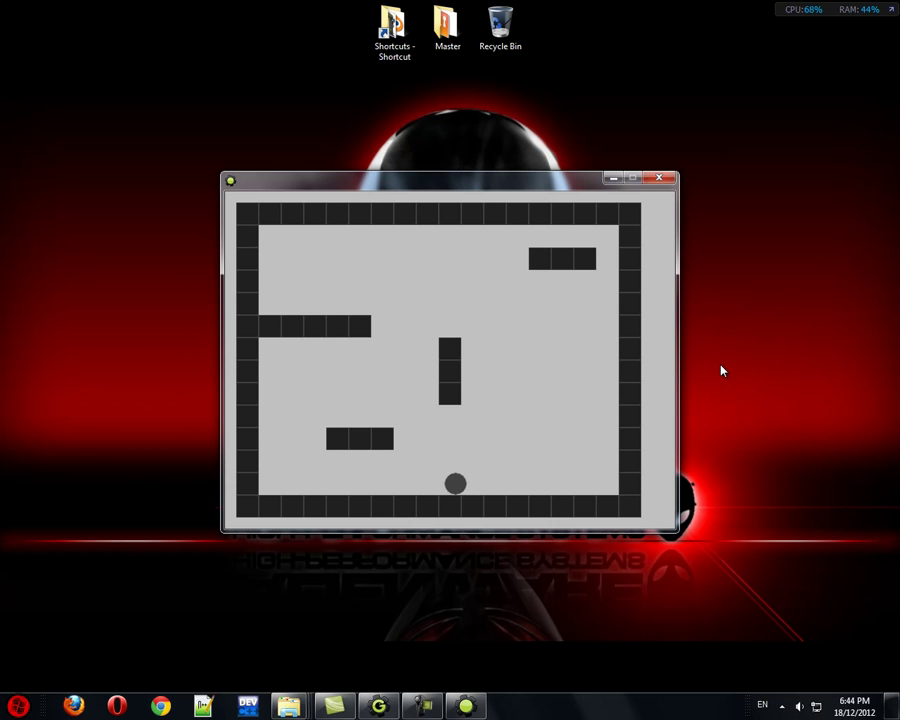
key("Up")
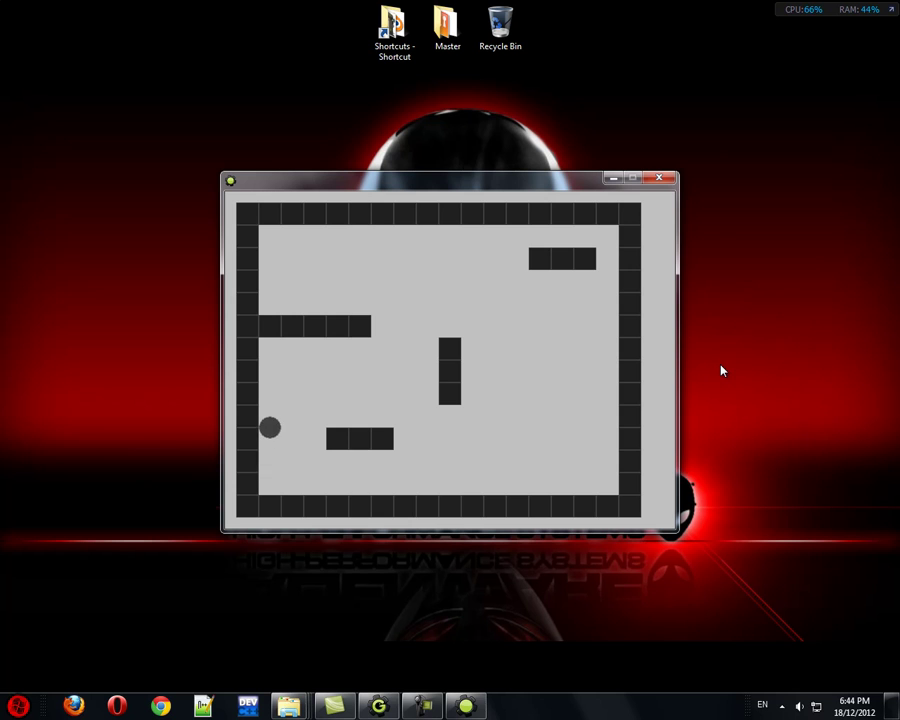
key("Right")
key("Up")
key("Right")
key("Down")
key("Right")
key("Left")
key("Down")
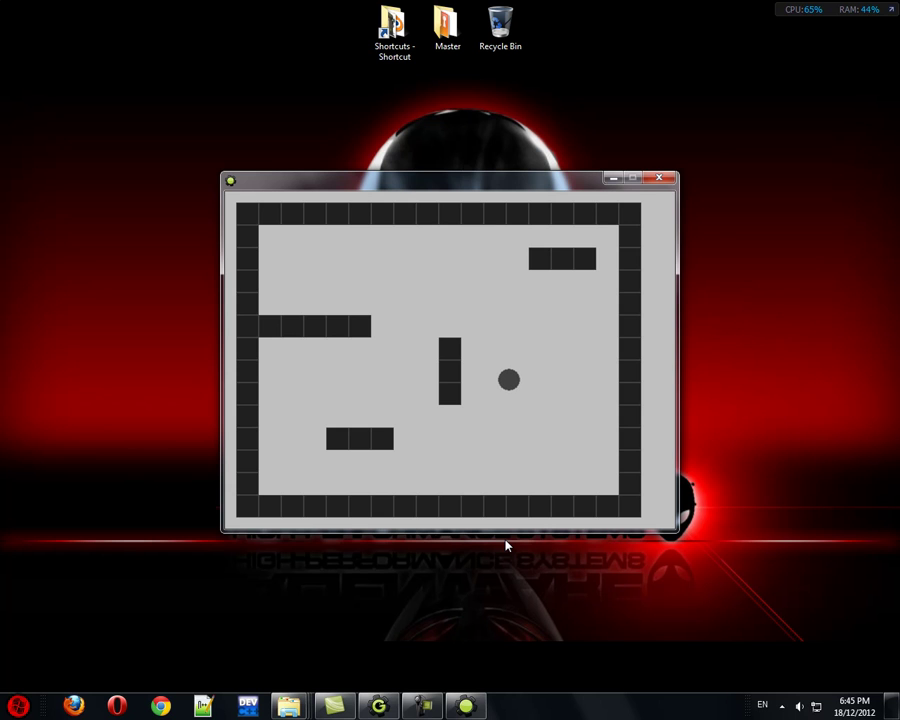
key("Escape")
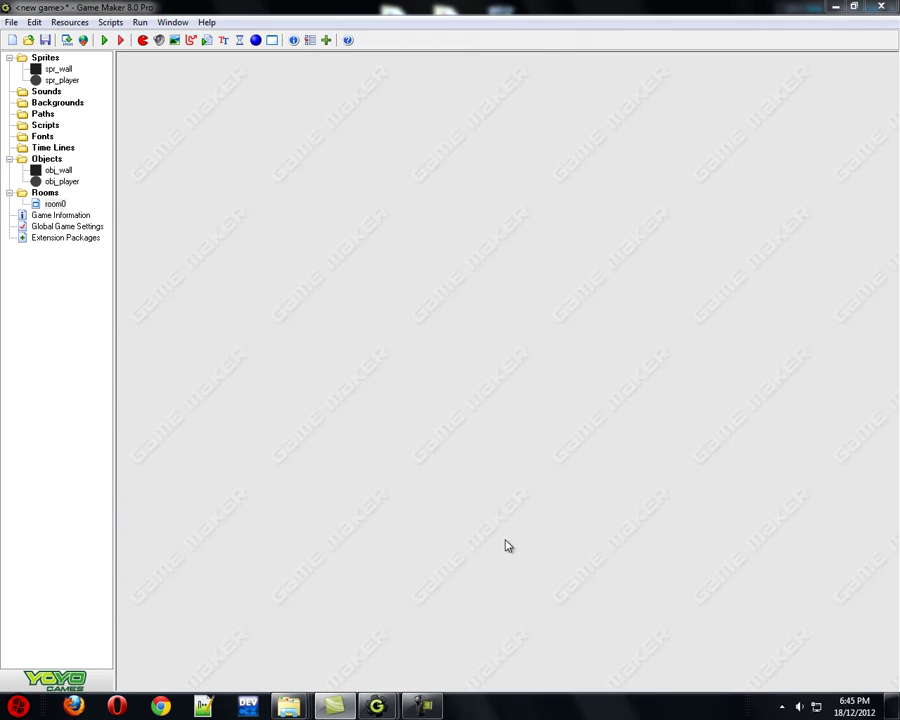
Open obj_player's properties maximized and check the horizontal speed action in its Right key event.
key("Down")
key("Return")
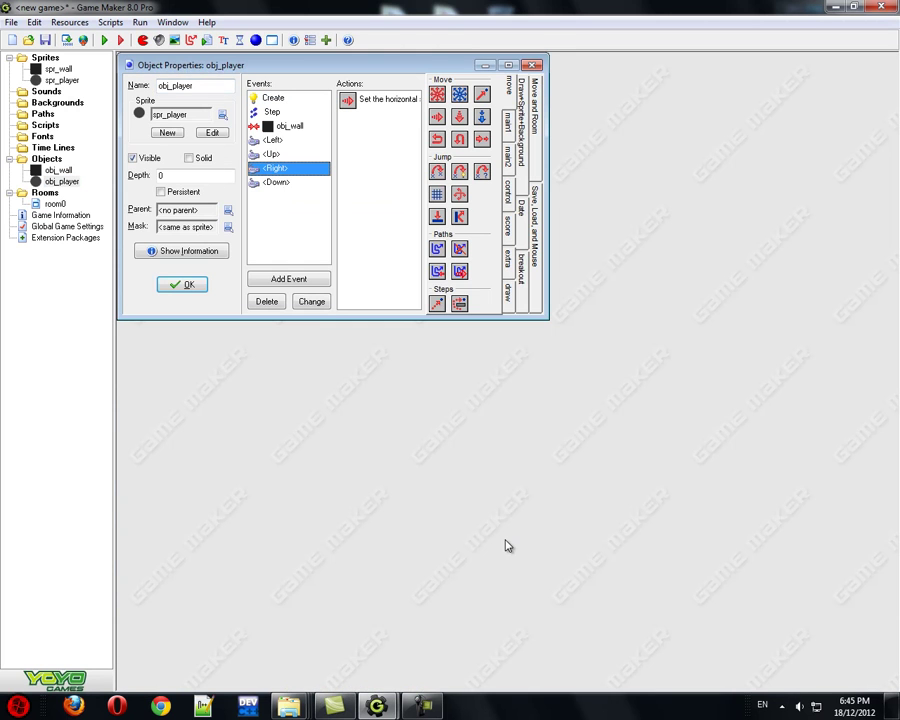
left_click(508, 65)
double_click(497, 76)
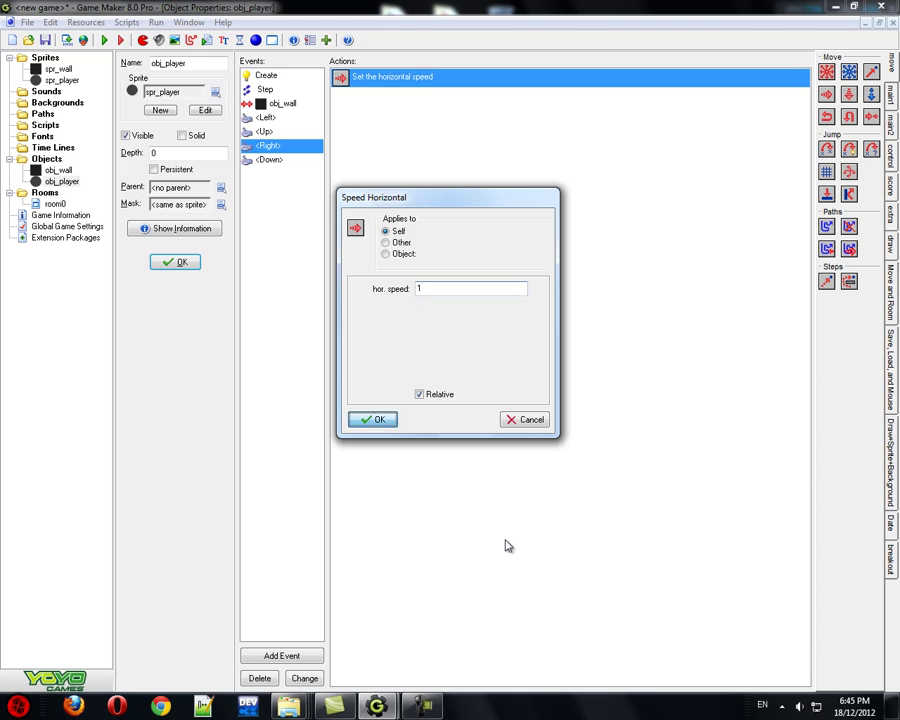
left_click(373, 420)
Check the friction action in obj_player's Create event and close the object's properties.
left_click(266, 76)
left_click(376, 77)
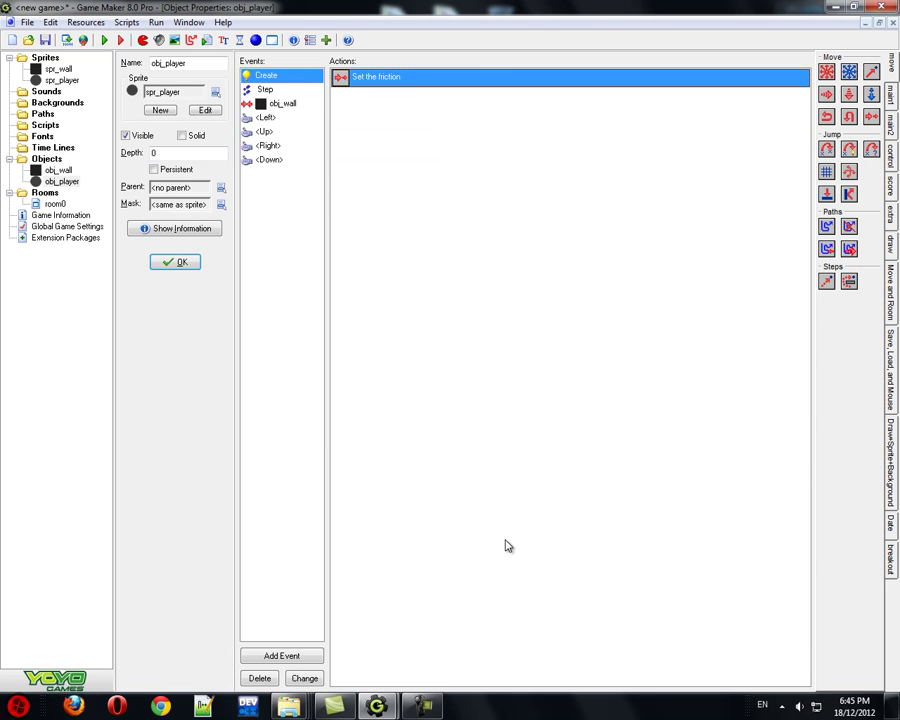
key("Return")
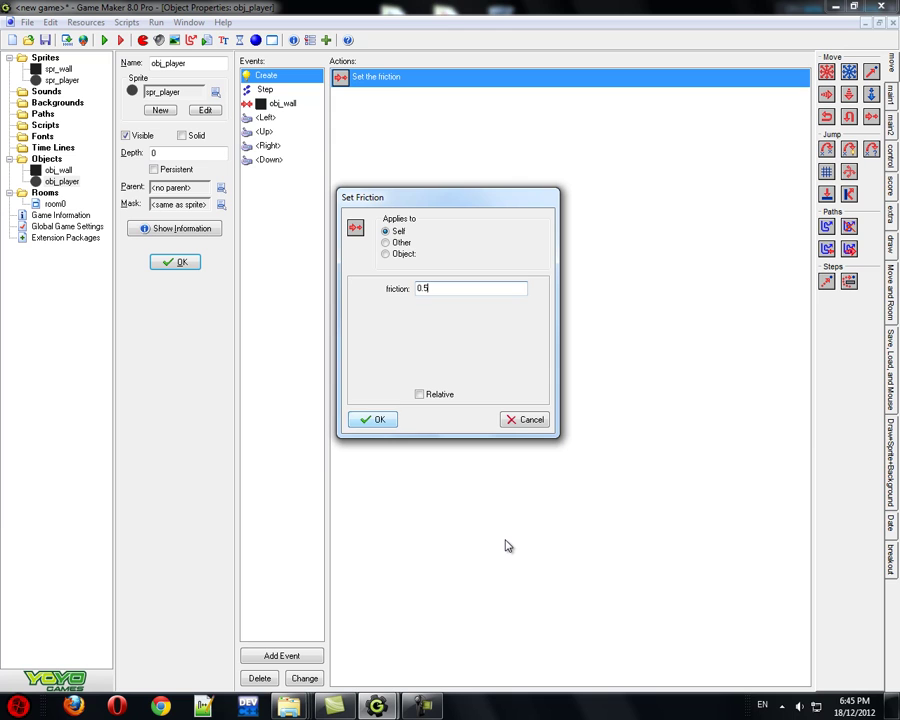
key("Return")
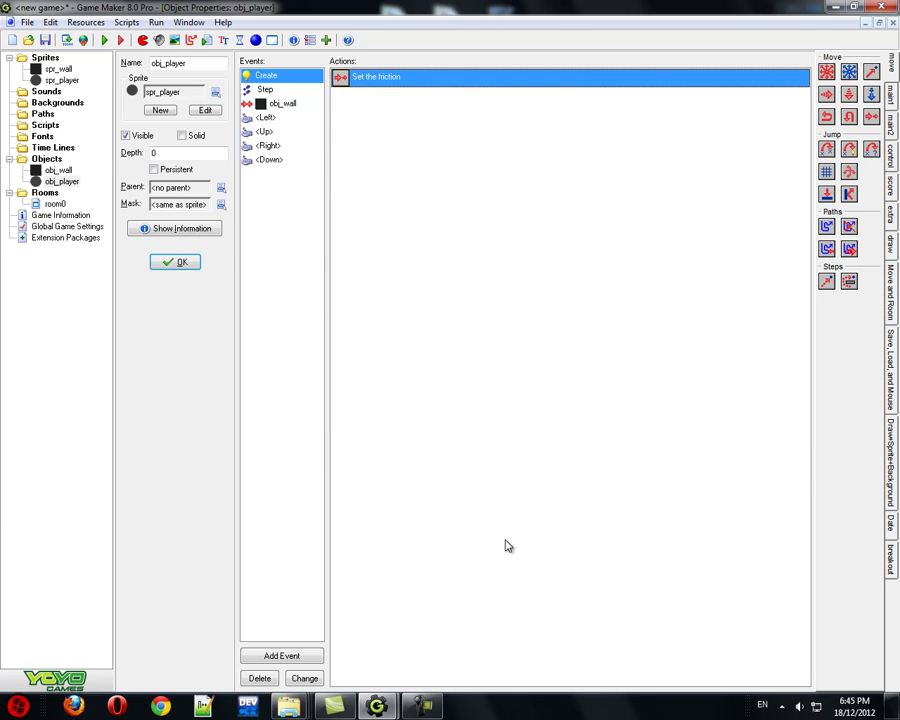
key("Return")
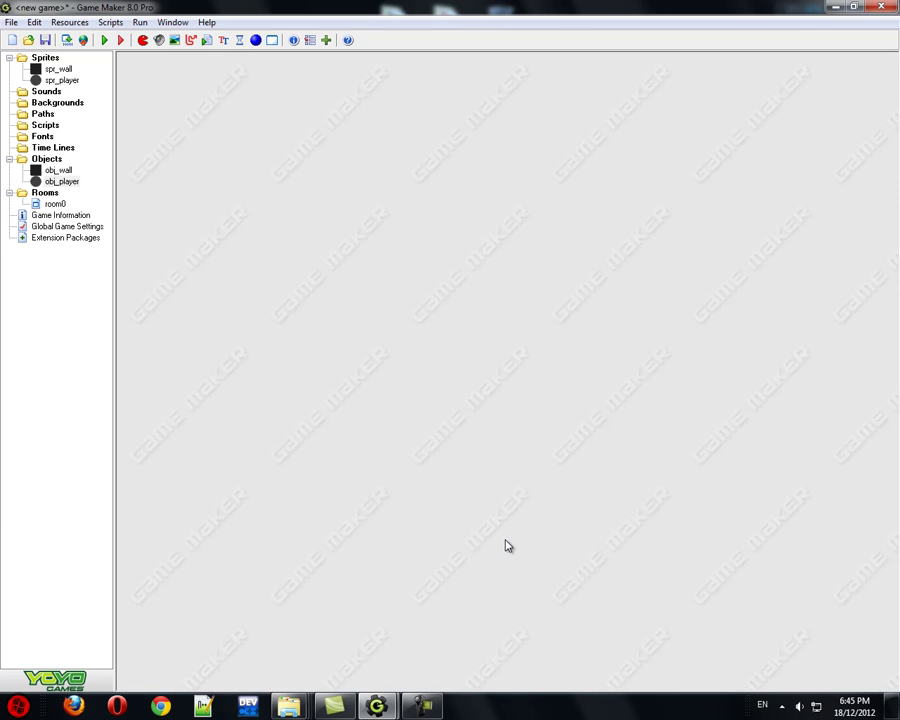